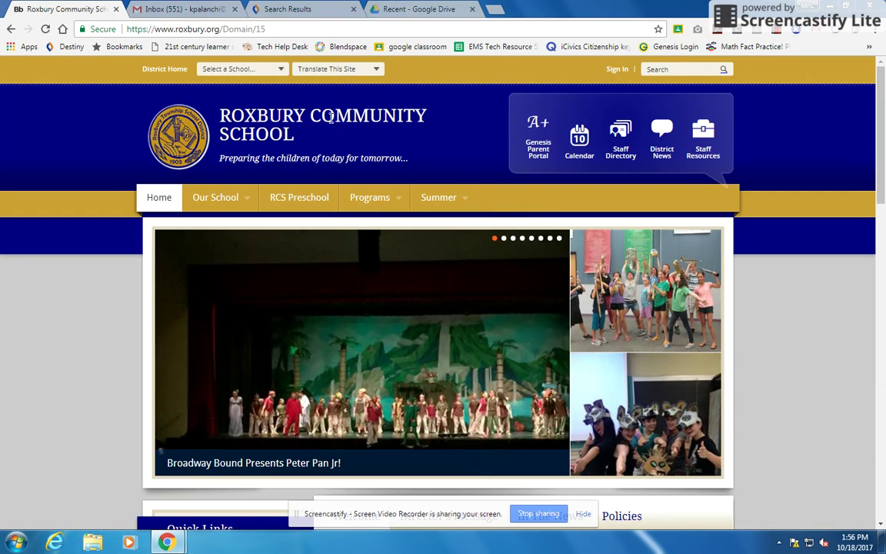
Step: Open the Online Databases page in the Media Center section of the Eisenhower Middle School website
left_click(281, 71)
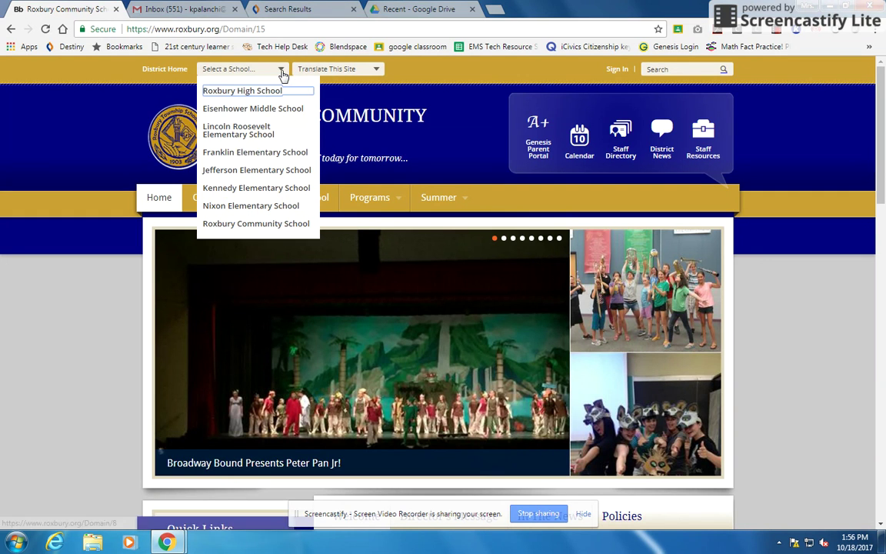
left_click(270, 108)
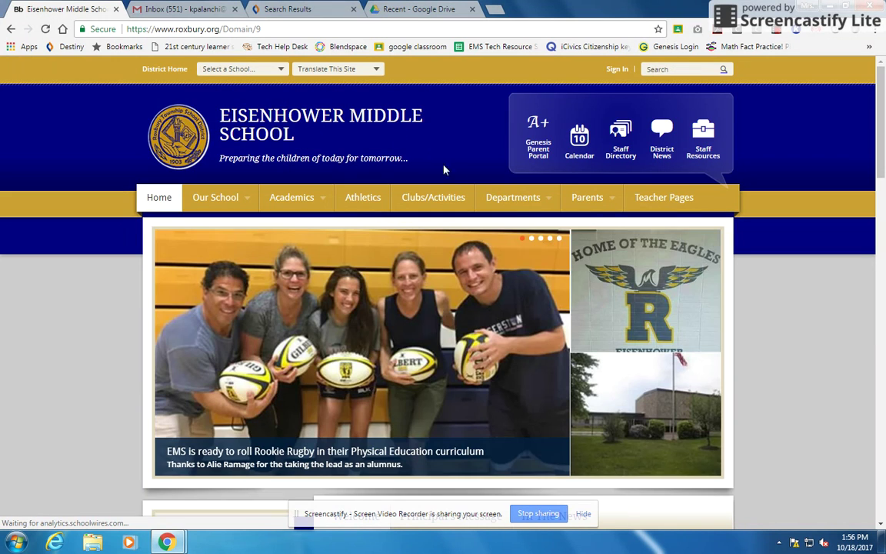
mouse_move(526, 199)
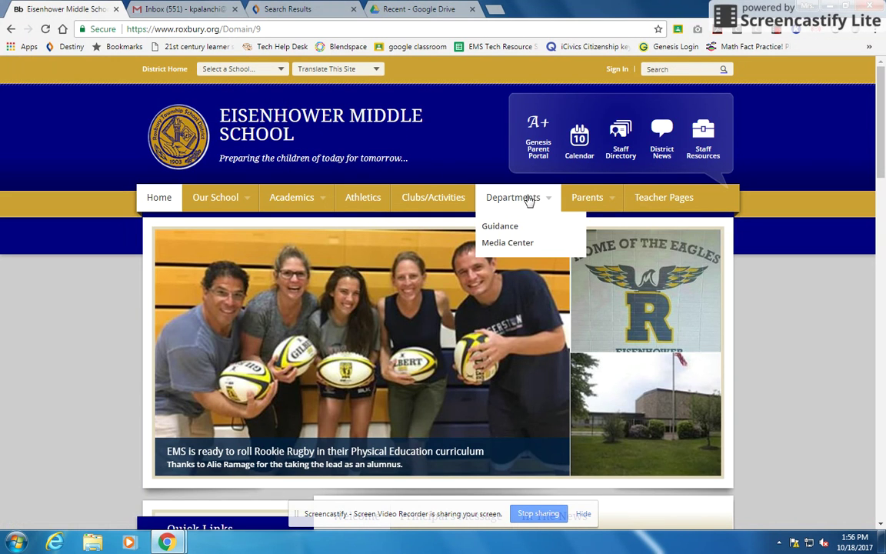
left_click(524, 246)
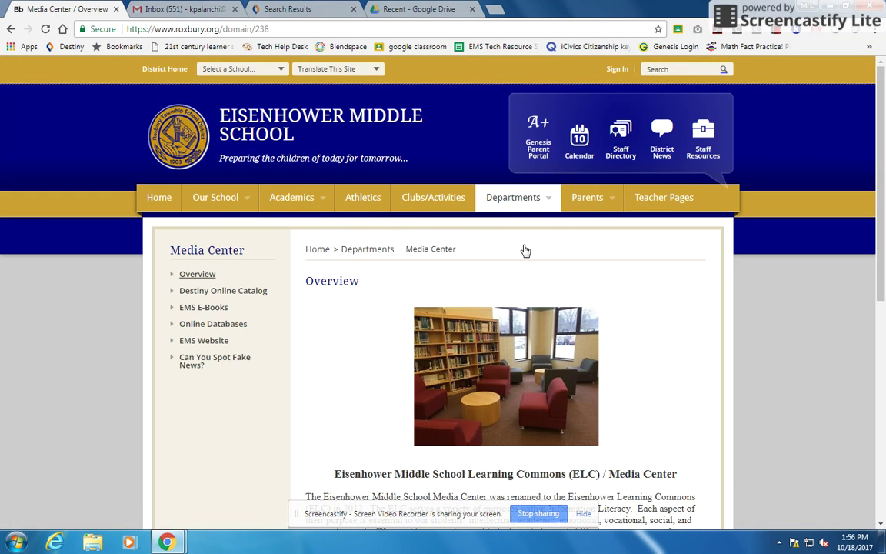
left_click(209, 326)
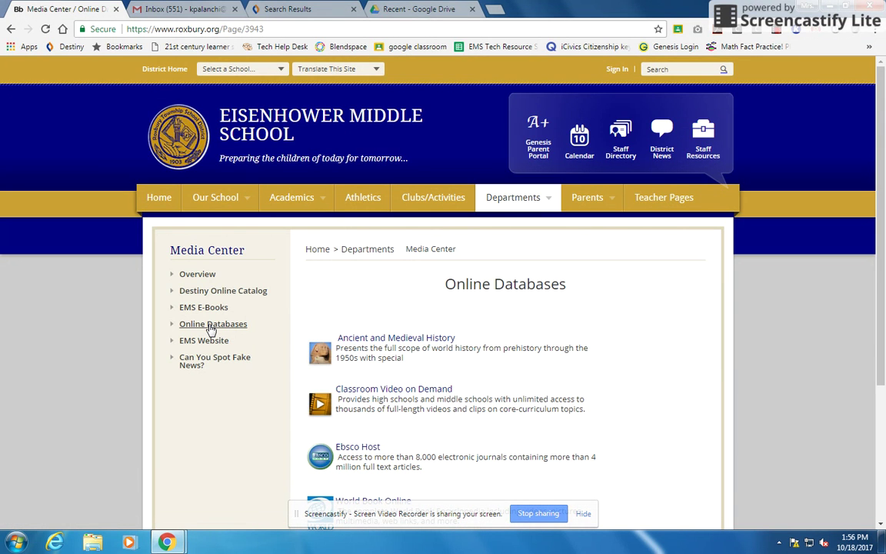
Step: Open the Literary Reference Center through Ebsco Host and search it for the keyword "outsiders"
left_click(352, 453)
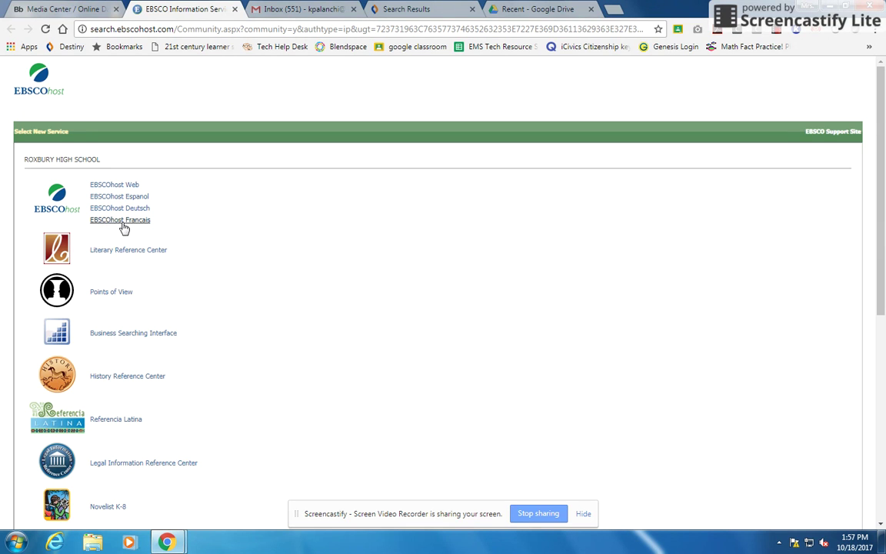
left_click(160, 255)
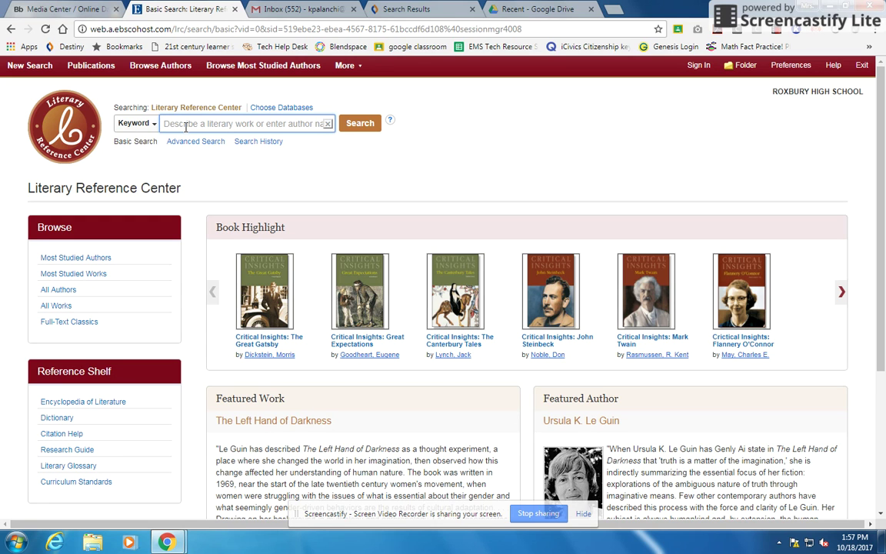
type("outsiders")
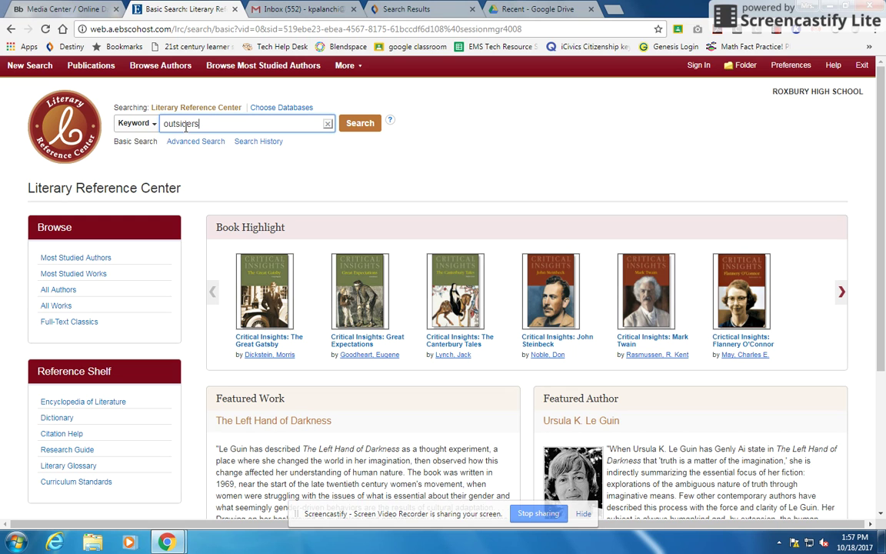
left_click(362, 124)
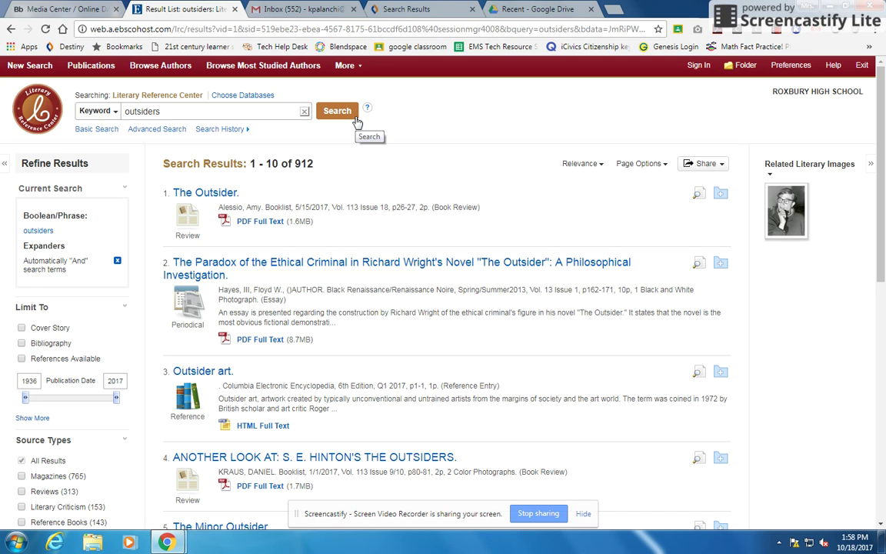
Step: Switch to Advanced Search and rerun the "outsiders" search with "immigration" excluded by the NOT operator
left_click(164, 129)
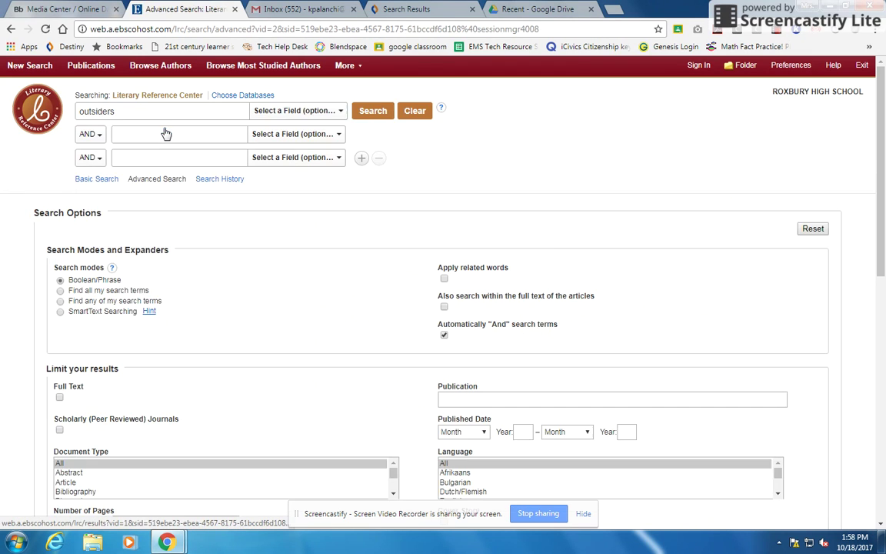
left_click(100, 137)
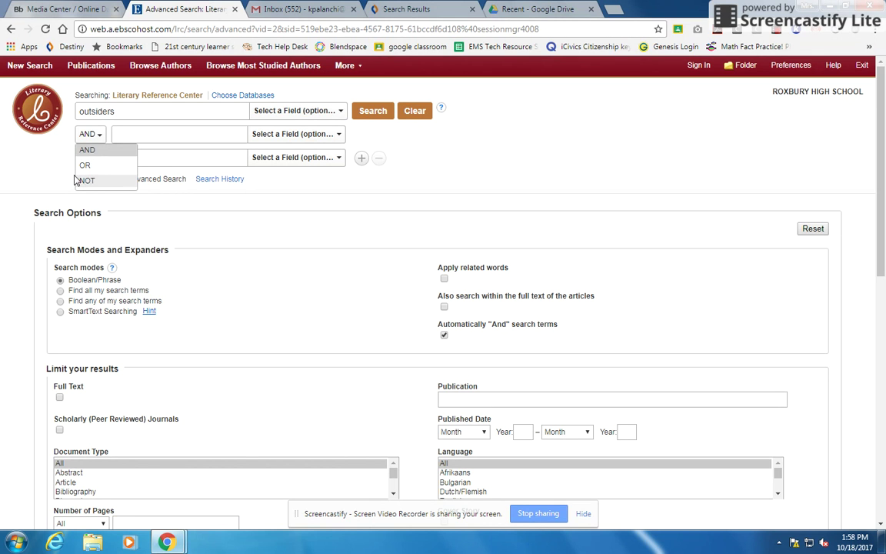
left_click(55, 149)
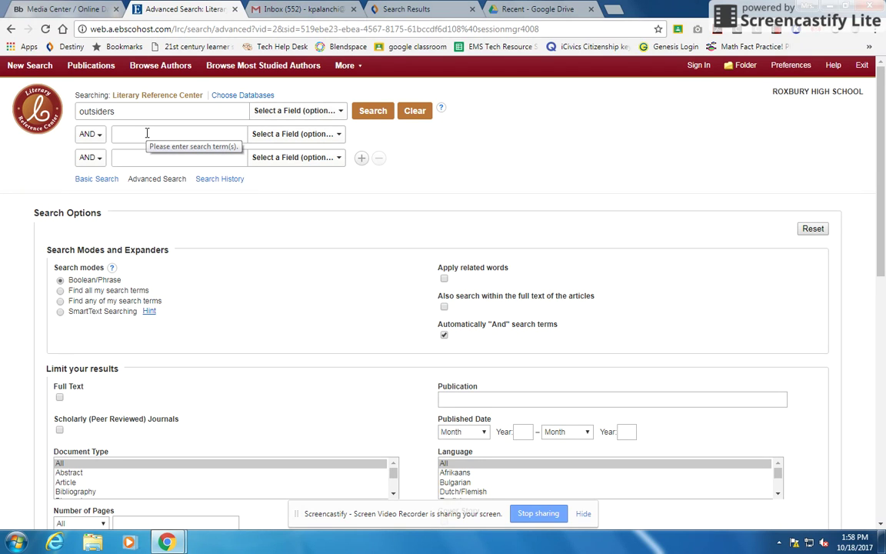
left_click(124, 132)
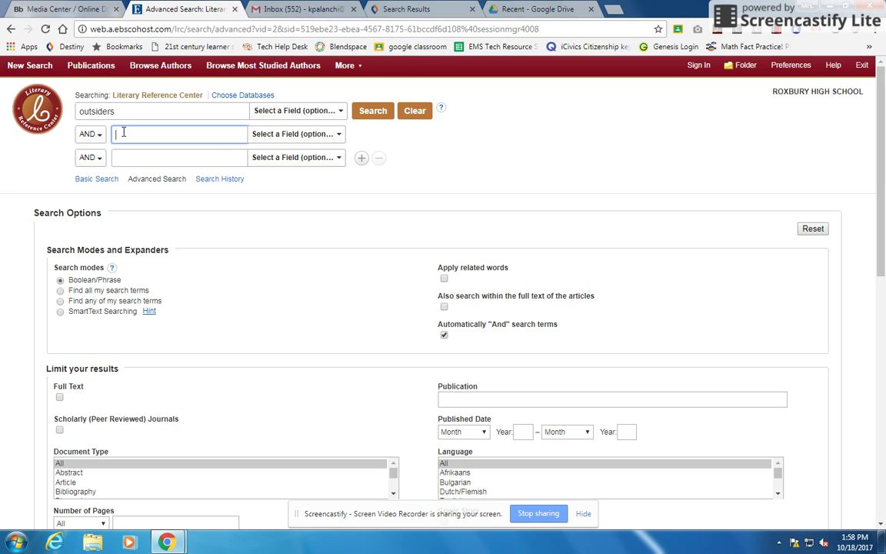
left_click(91, 134)
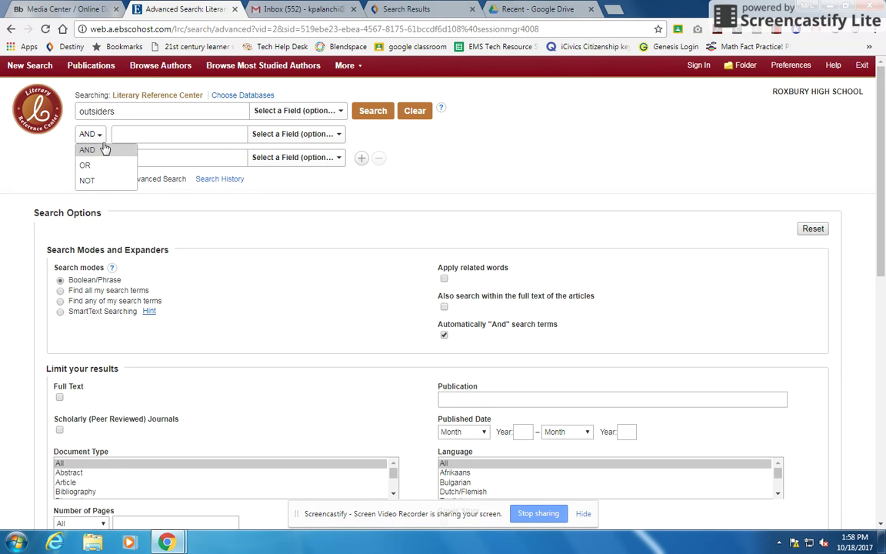
left_click(89, 182)
left_click(125, 137)
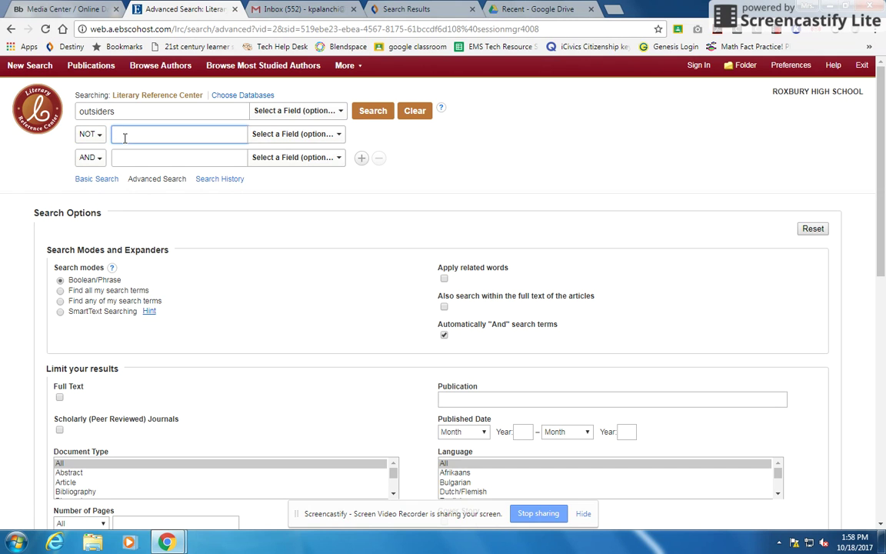
type("immigraty")
left_click(376, 112)
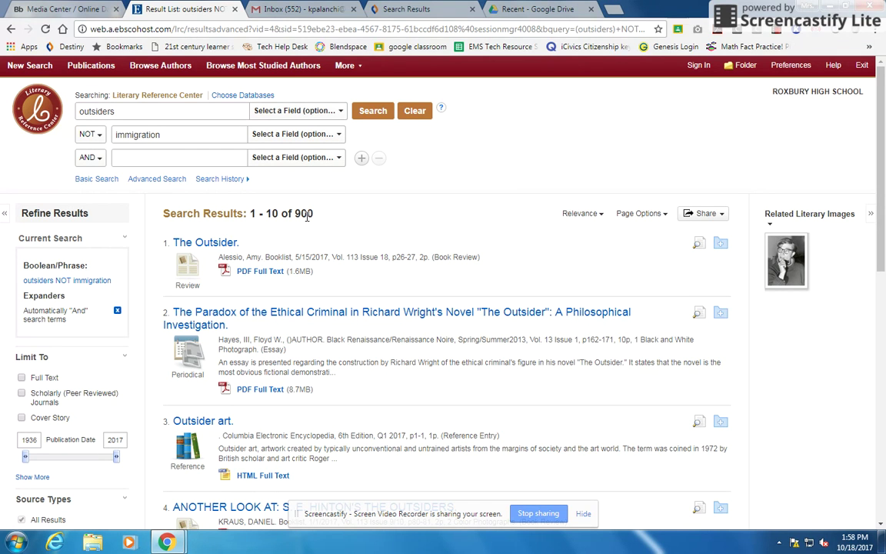
Step: Narrow the search with "gangs" as an AND term and open the first result, the Booklist review of The Outsiders
left_click(124, 156)
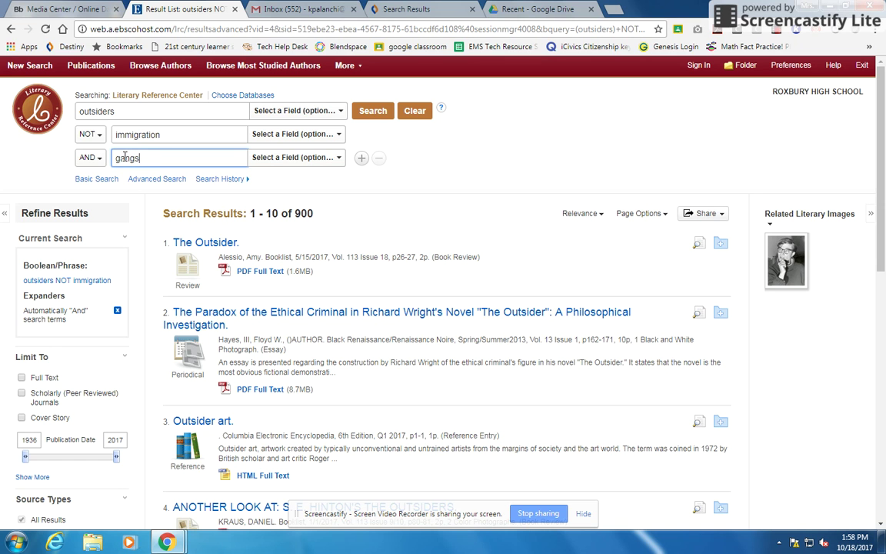
left_click(366, 112)
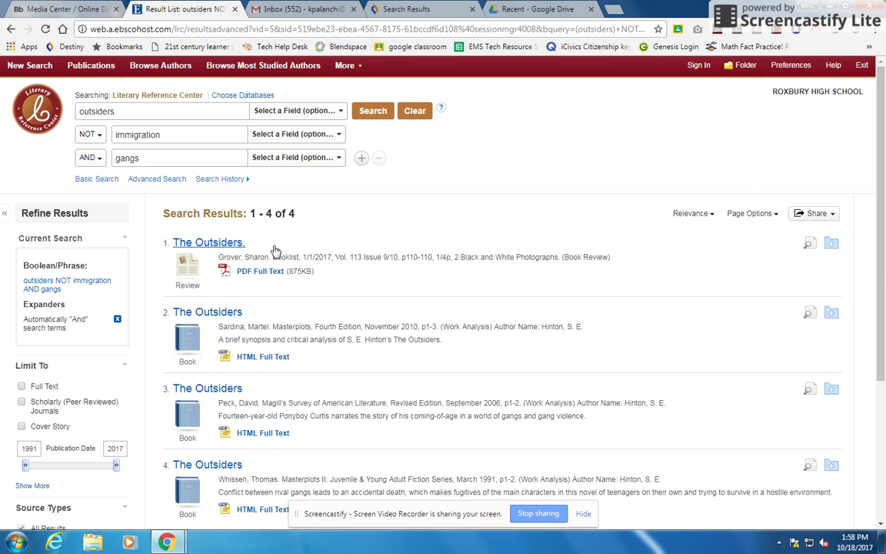
left_click(231, 243)
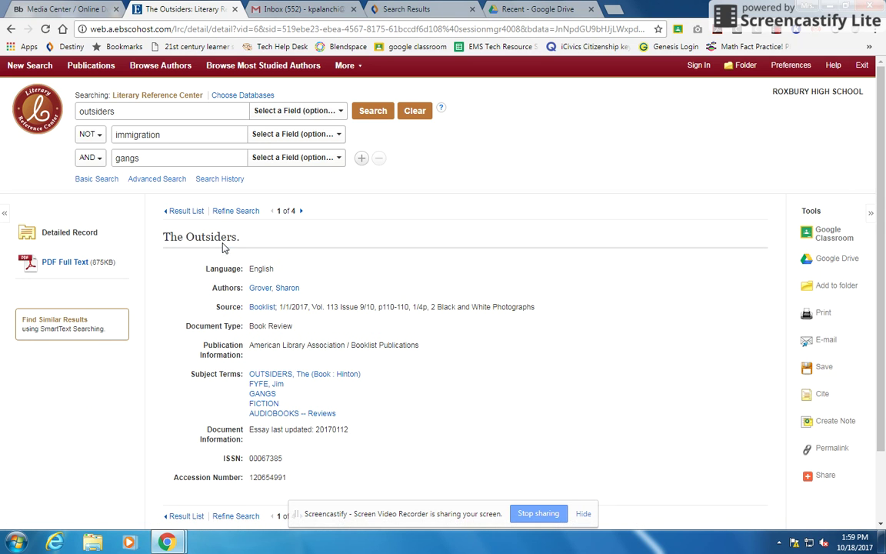
Step: Look through the citation formats for The Outsiders review and select the APA reference text
scroll(484, 280, "down", 2)
scroll(485, 281, "up", 1)
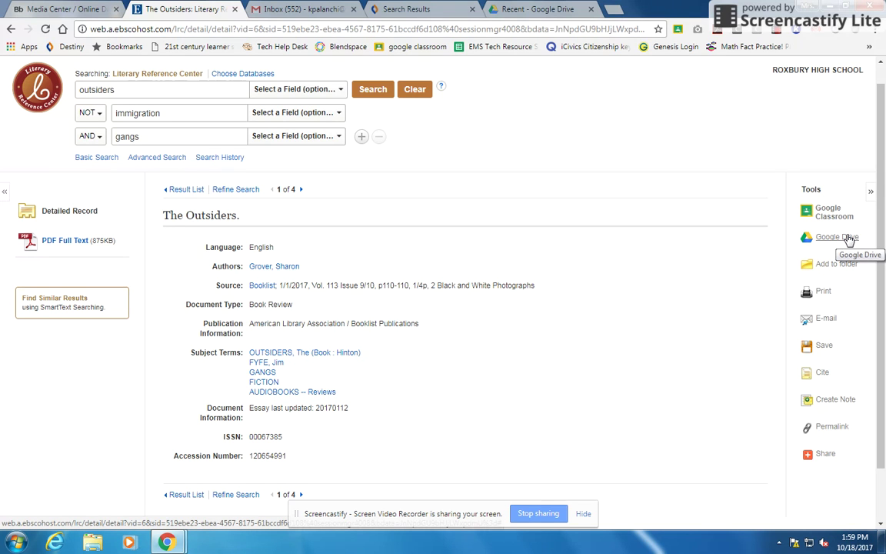
scroll(842, 252, "up", 1)
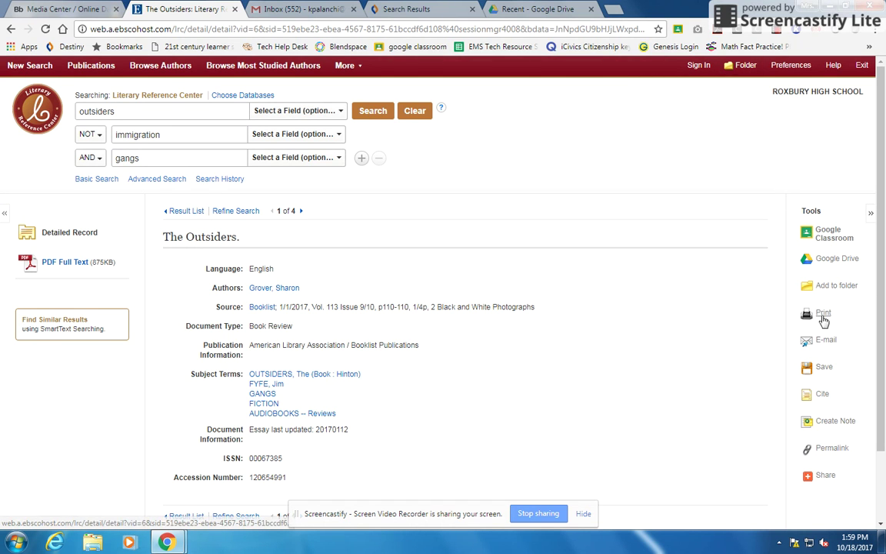
left_click(822, 396)
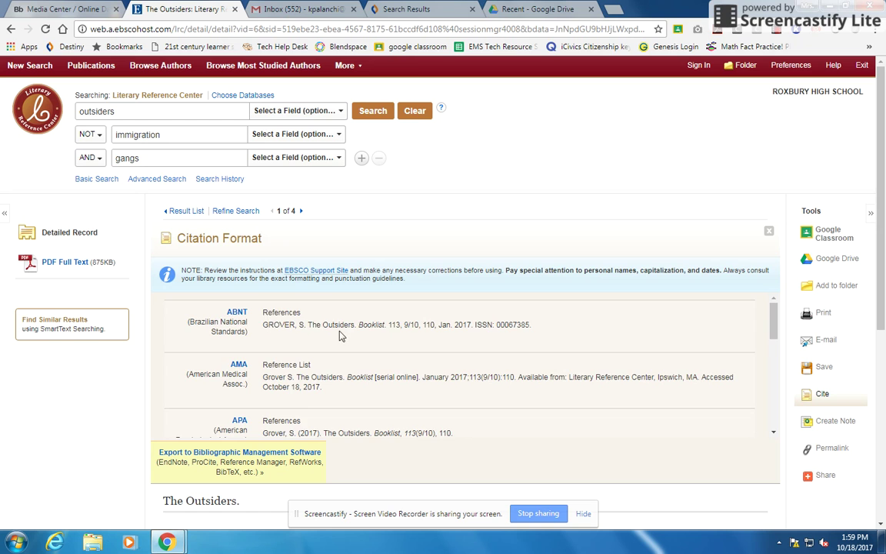
scroll(306, 303, "down", 2)
left_click_drag(263, 297, 541, 320)
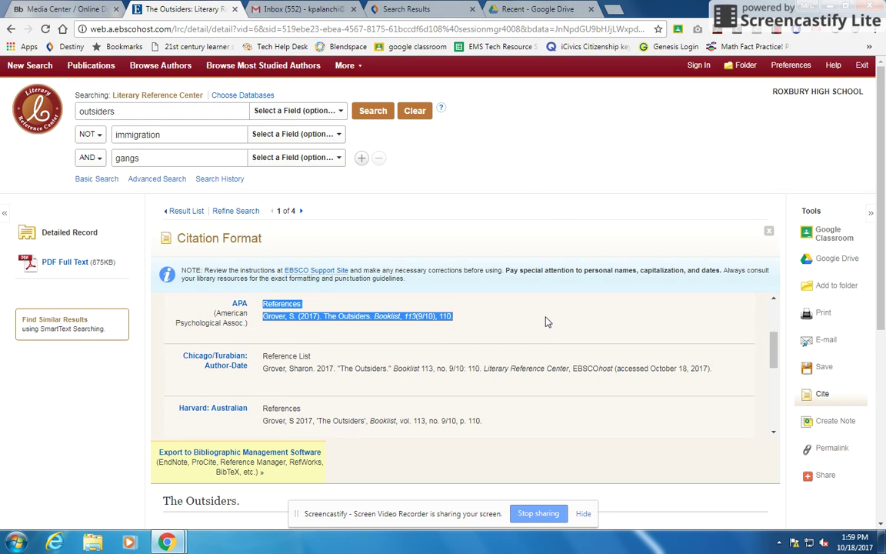
left_click(591, 183)
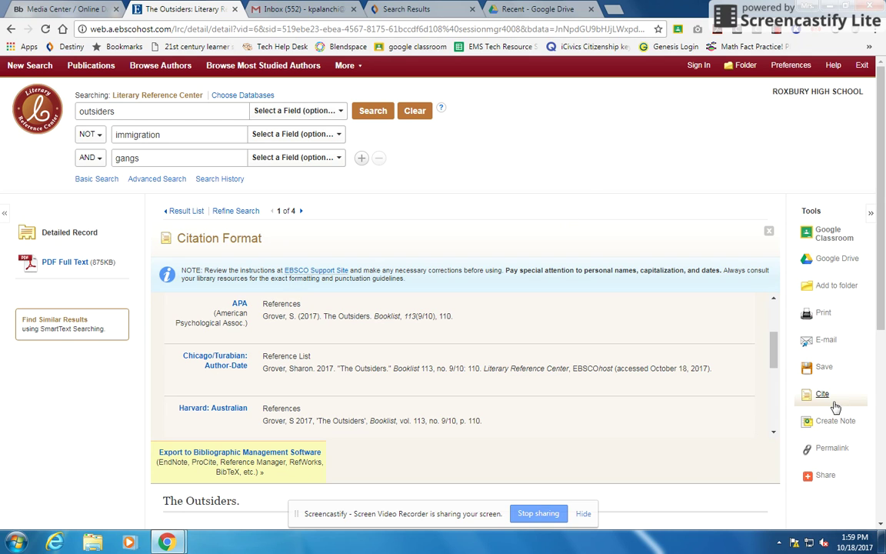
Step: Display the permalink of The Outsiders review and its sharing options
left_click(831, 449)
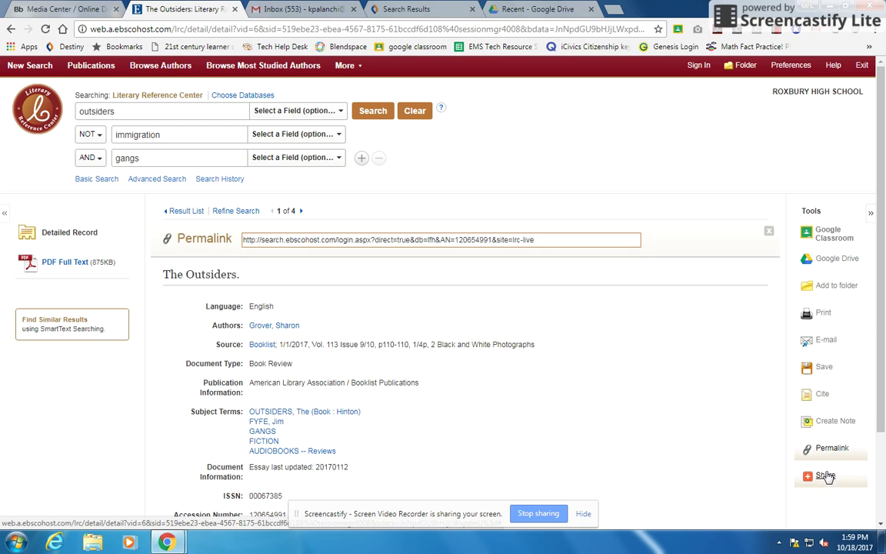
left_click(827, 475)
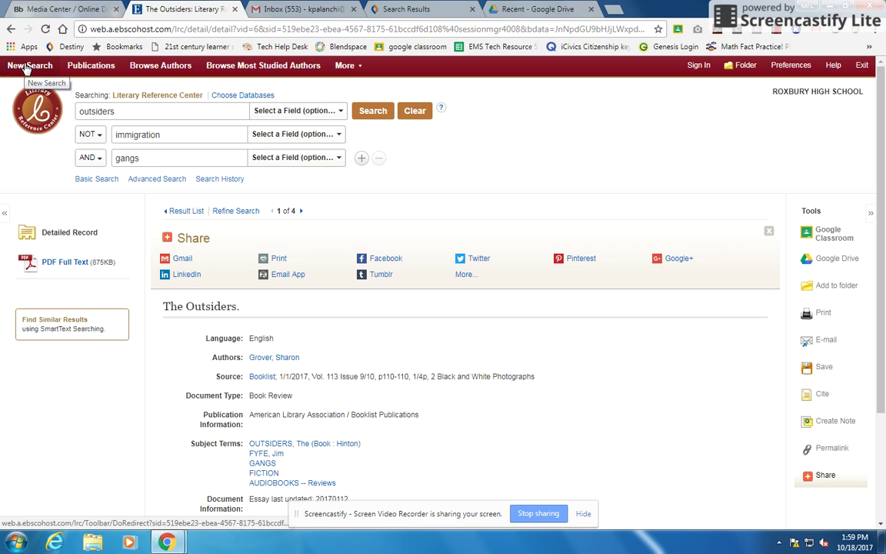
Step: Return to the result list and examine the sharing options for the whole search
left_click(193, 210)
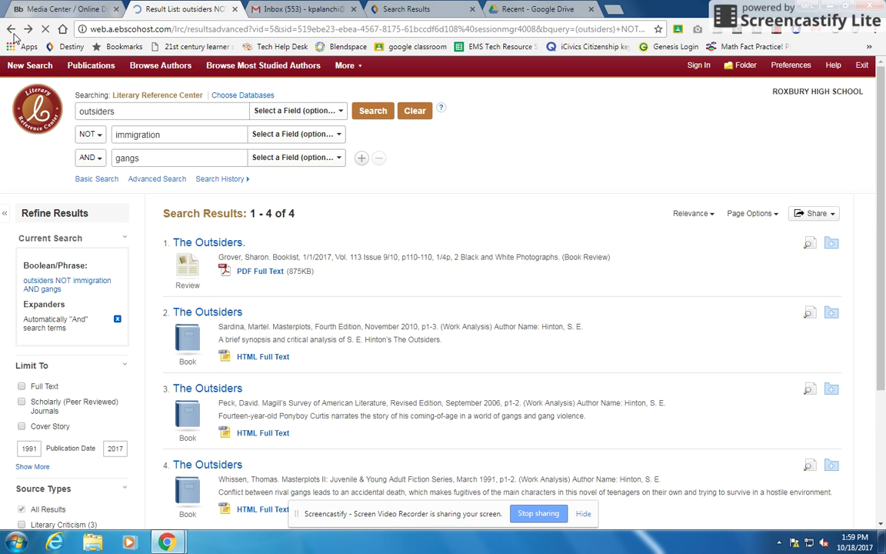
left_click(830, 217)
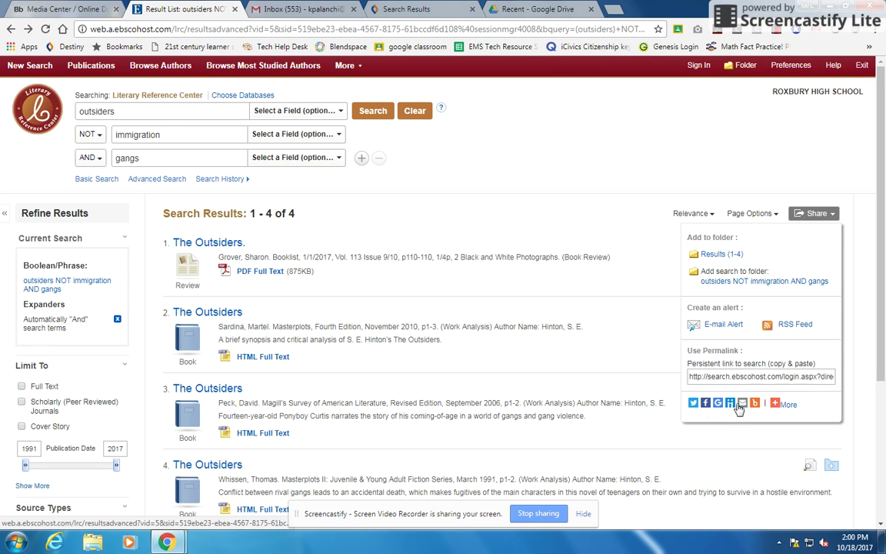
left_click(829, 214)
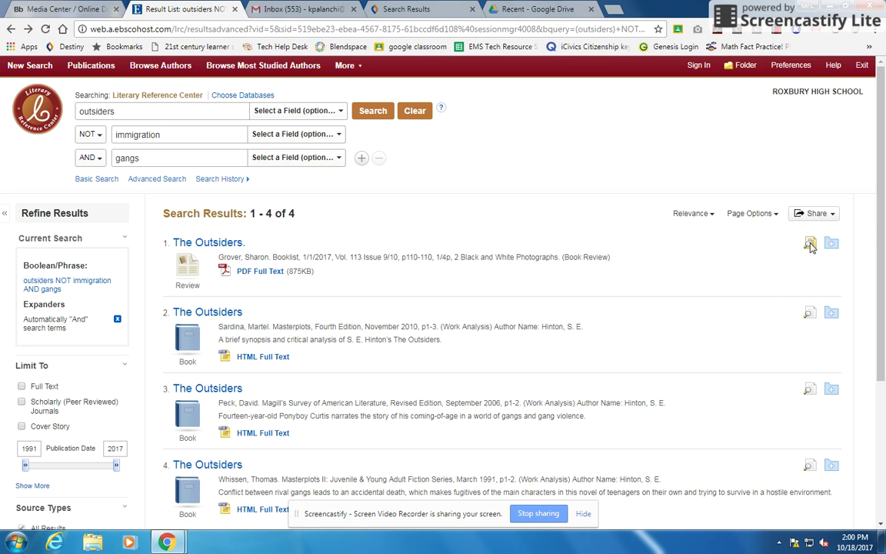
mouse_move(810, 244)
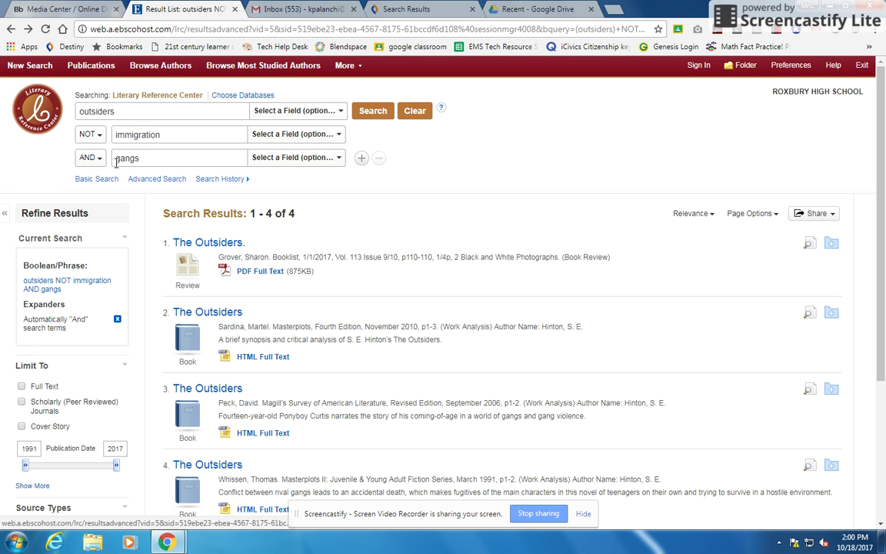
Step: Start a new search, browse the Most Studied Authors by name and open the Isaac Asimov biography to view its contents
left_click(27, 66)
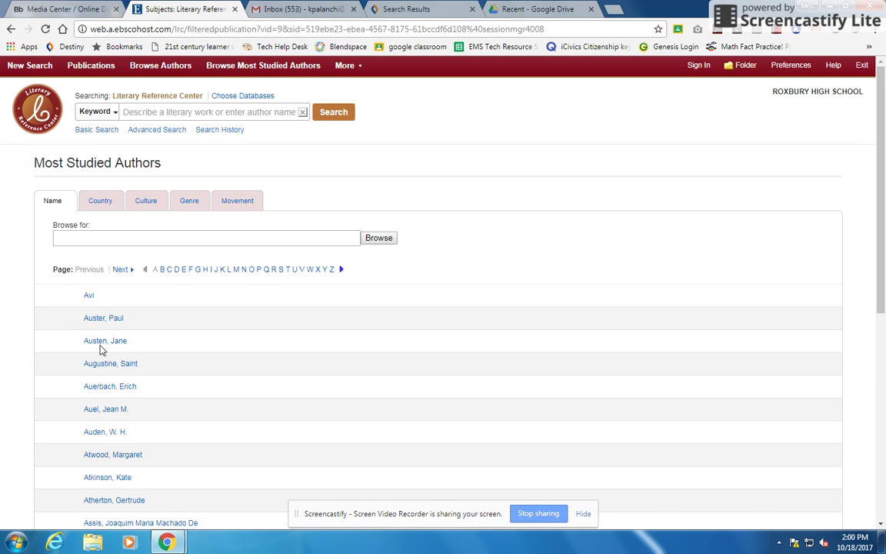
scroll(185, 452, "down", 3)
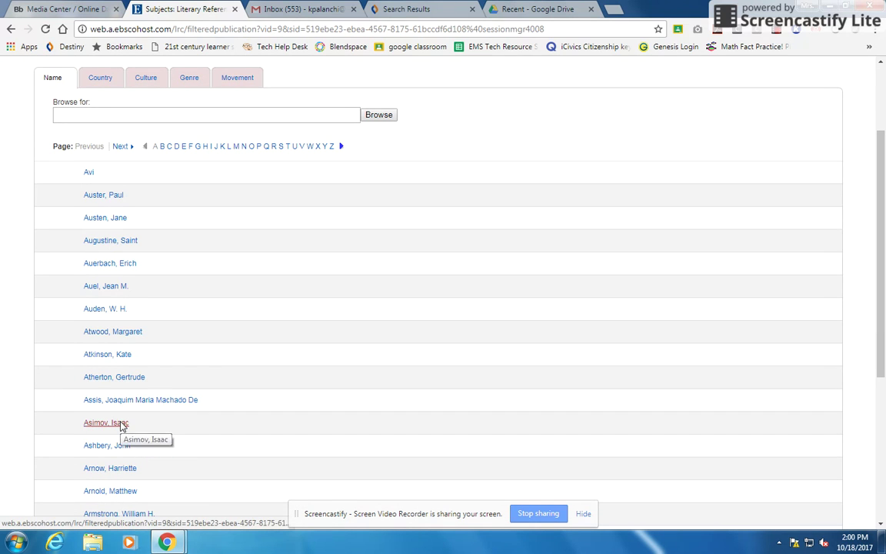
left_click(121, 424)
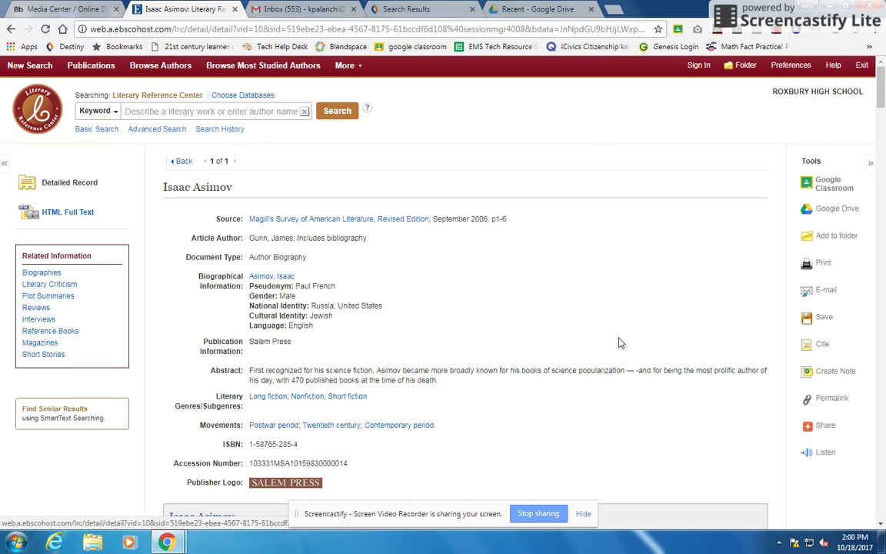
scroll(620, 343, "down", 5)
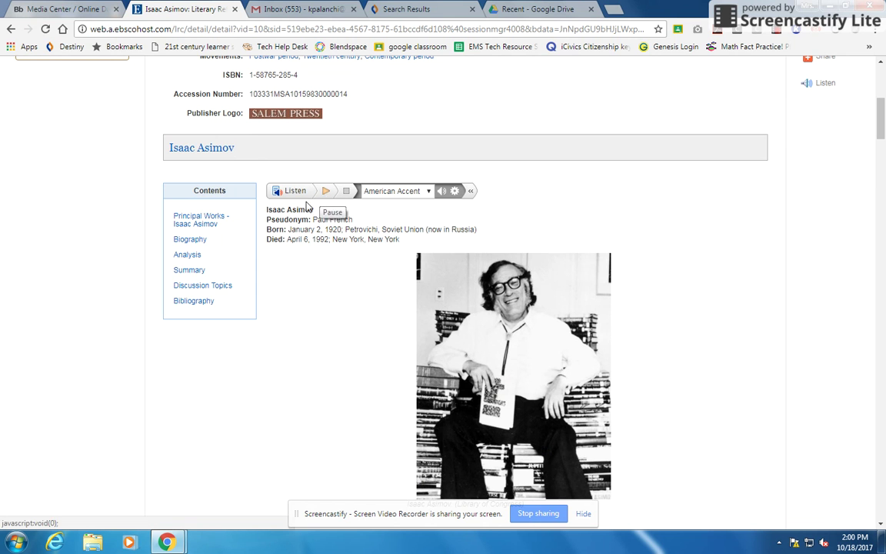
scroll(301, 296, "down", 1)
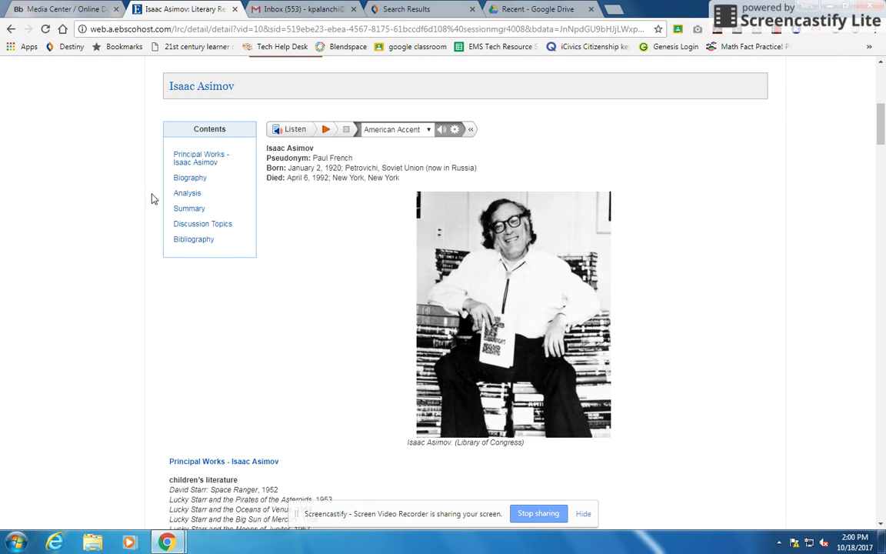
Step: Read through the Isaac Asimov biography, from the principal works to the analysis of his stories, and return to its record details
scroll(336, 286, "down", 7)
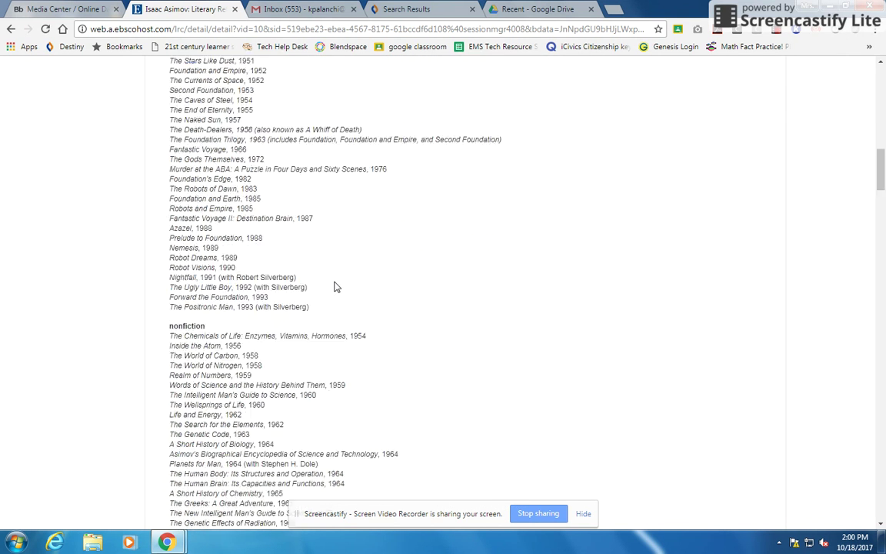
scroll(336, 287, "down", 10)
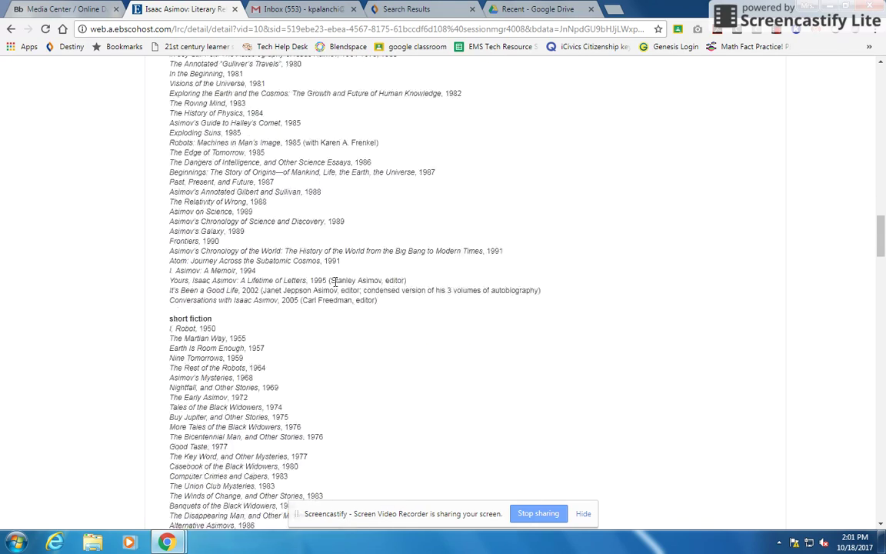
scroll(337, 282, "down", 10)
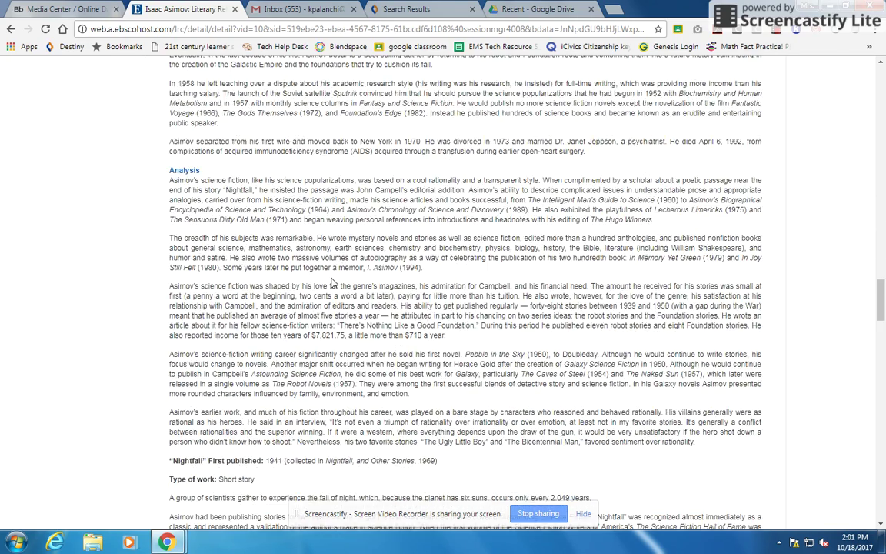
scroll(333, 283, "down", 3)
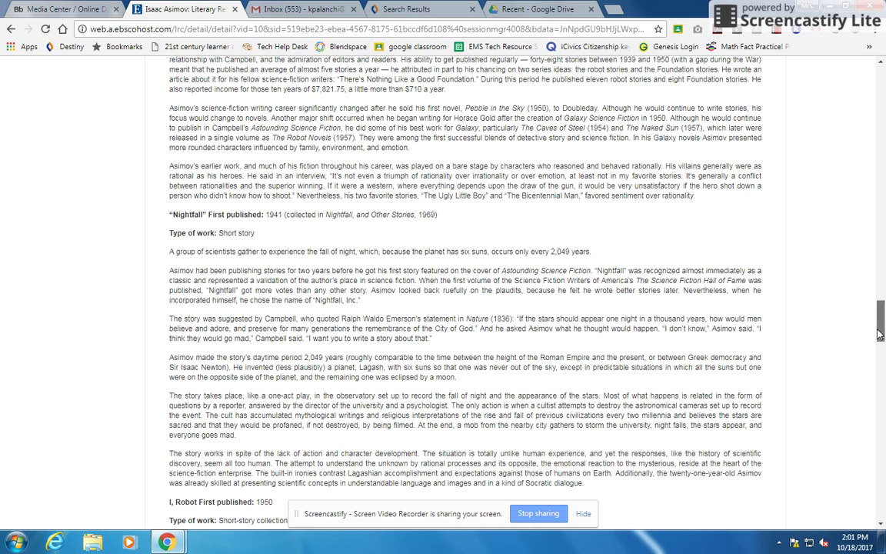
left_click_drag(879, 333, 879, 77)
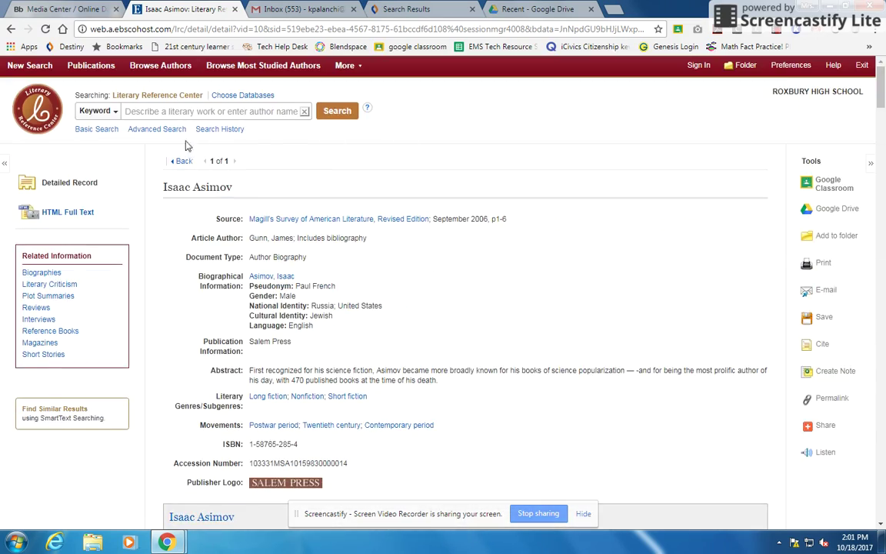
Step: Start a new search, browse the Most Studied Works titles under T and open the Twelfth Night analysis
left_click(17, 67)
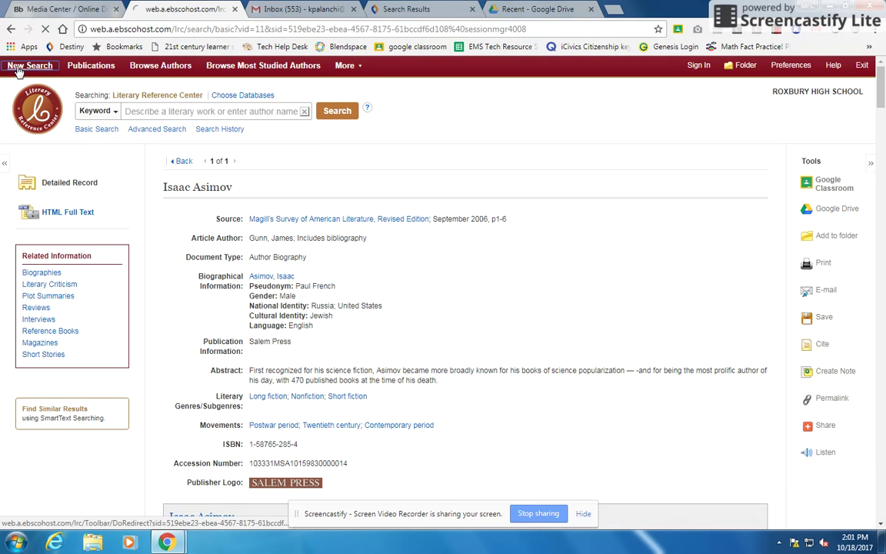
left_click(71, 273)
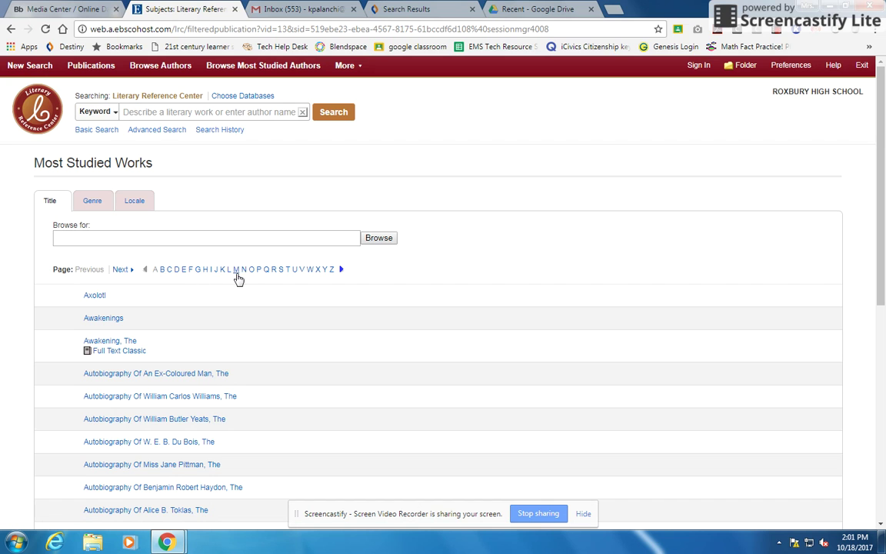
left_click(288, 275)
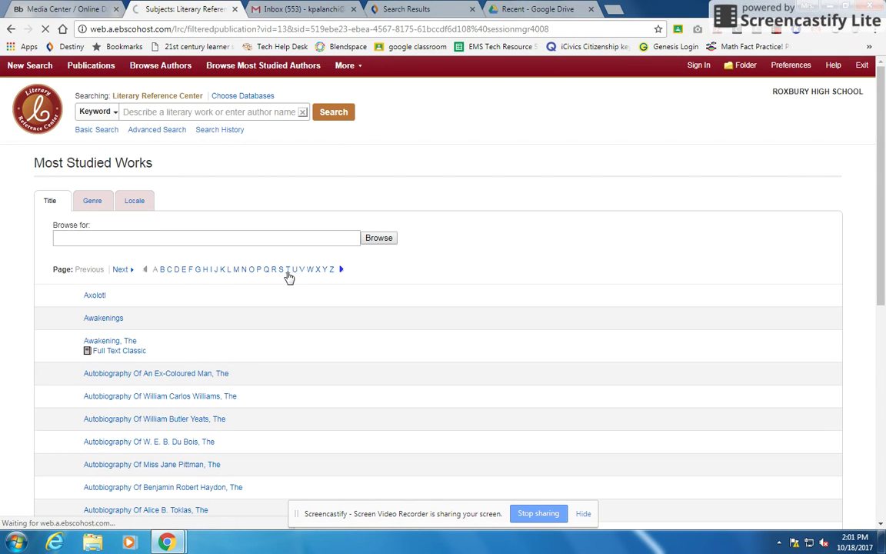
scroll(280, 313, "down", 3)
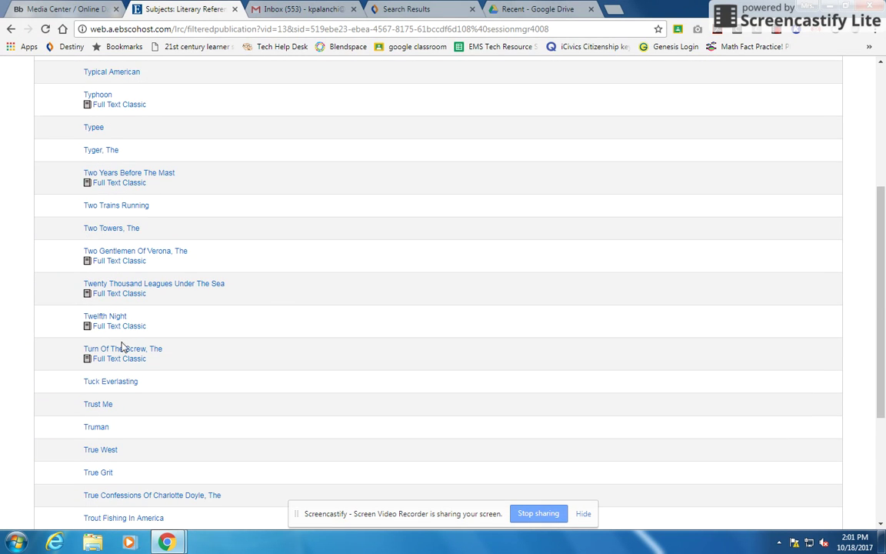
left_click(109, 318)
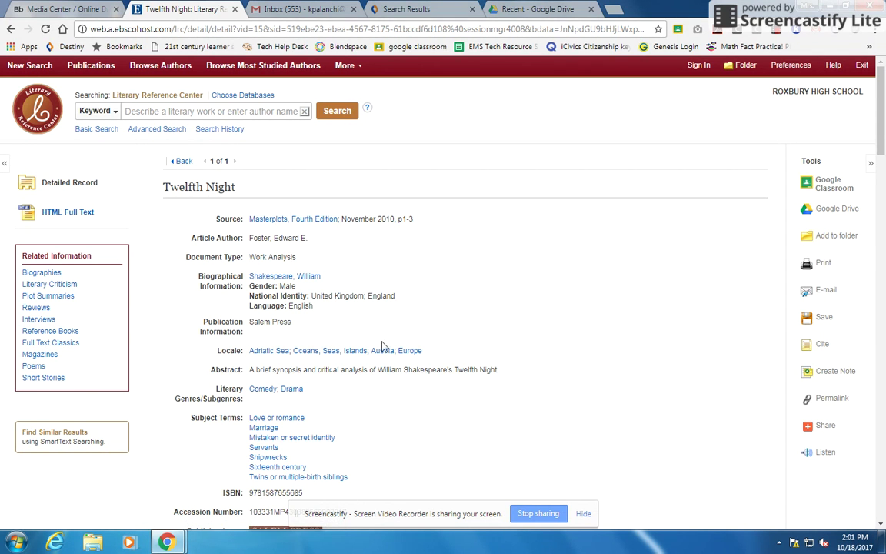
Step: Examine the Twelfth Night record, including its subject terms, contents, quick reference and principal characters
scroll(446, 295, "down", 4)
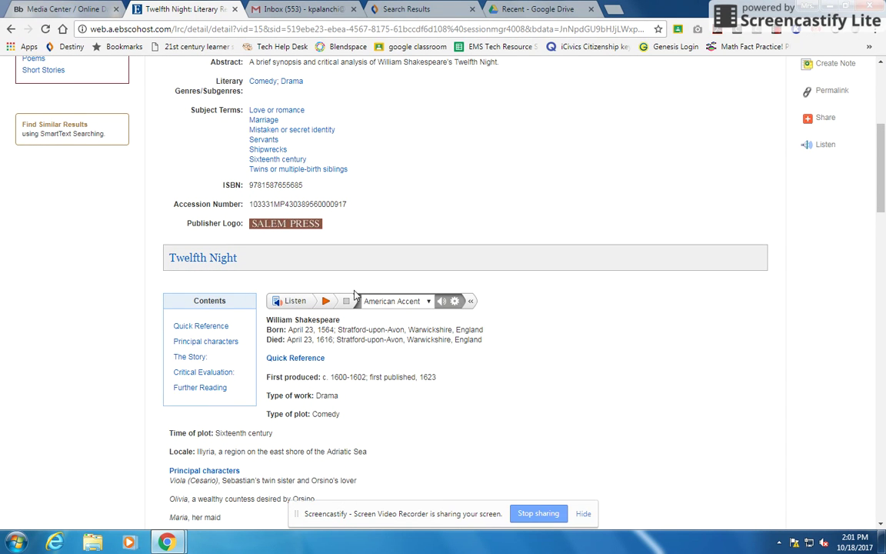
scroll(398, 398, "down", 2)
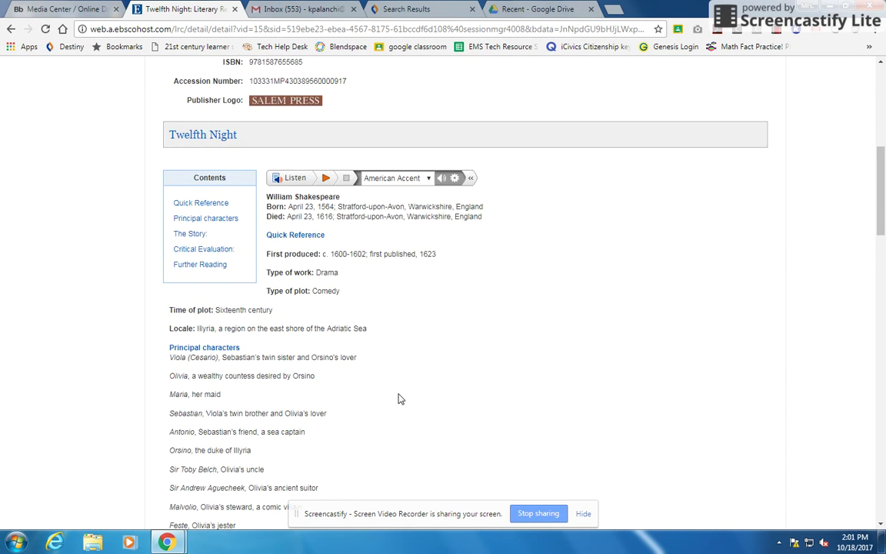
scroll(398, 398, "down", 2)
scroll(369, 353, "up", 2)
scroll(554, 322, "up", 6)
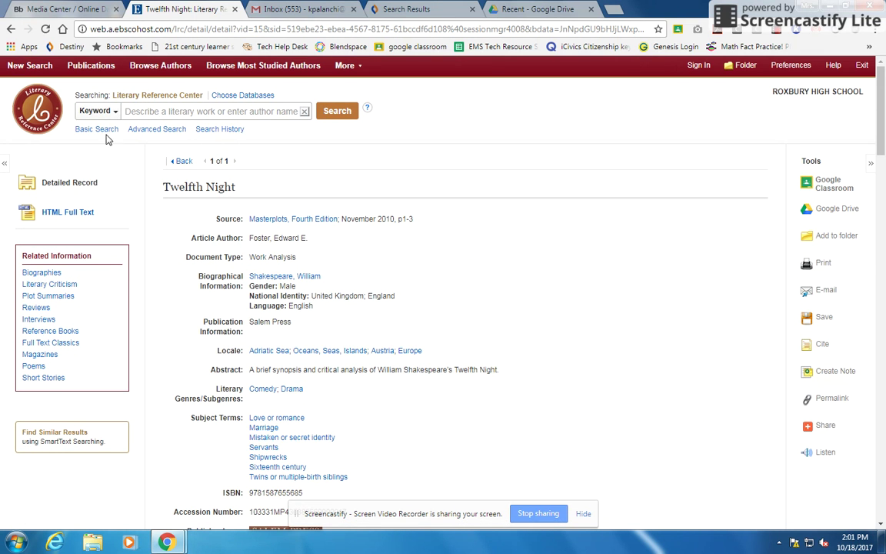
Step: Start a new search, browse the Full-Text Classics titles under T and open the full text of Treasure Island
left_click(9, 68)
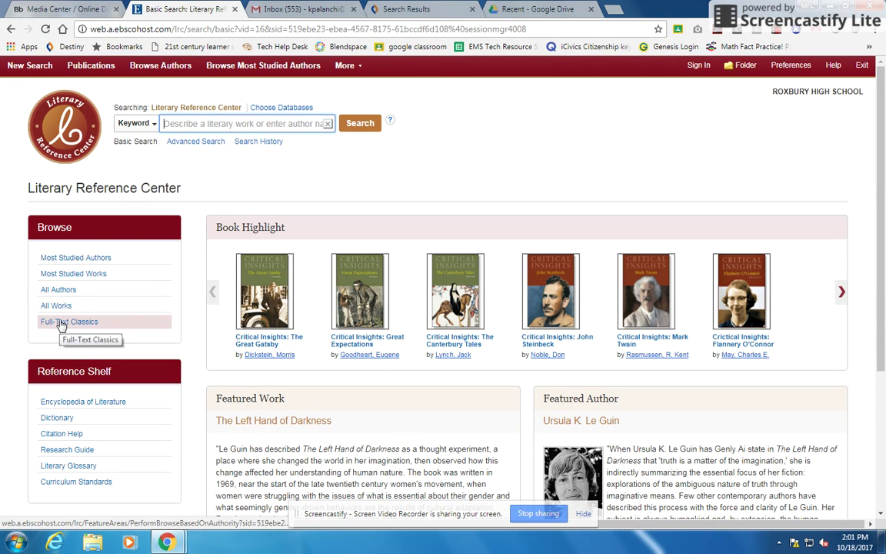
left_click(61, 323)
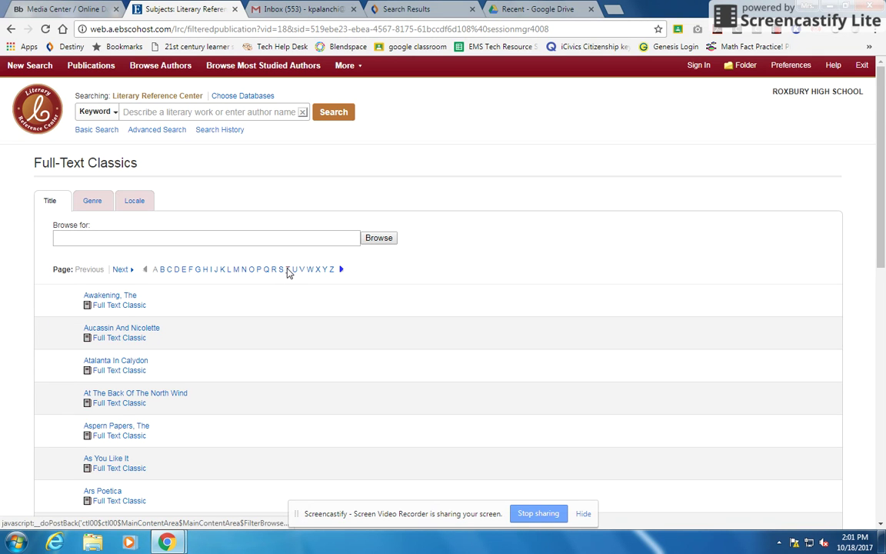
scroll(289, 273, "down", 3)
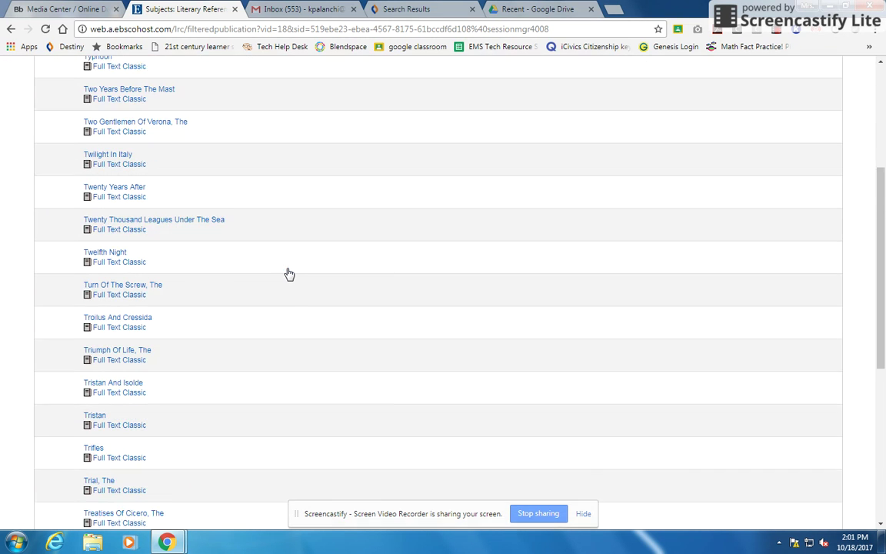
scroll(289, 274, "down", 2)
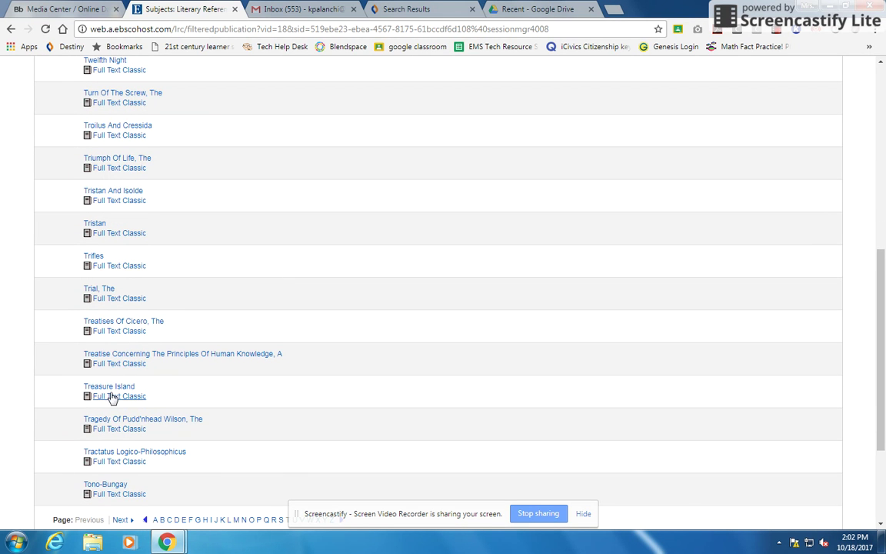
left_click(113, 396)
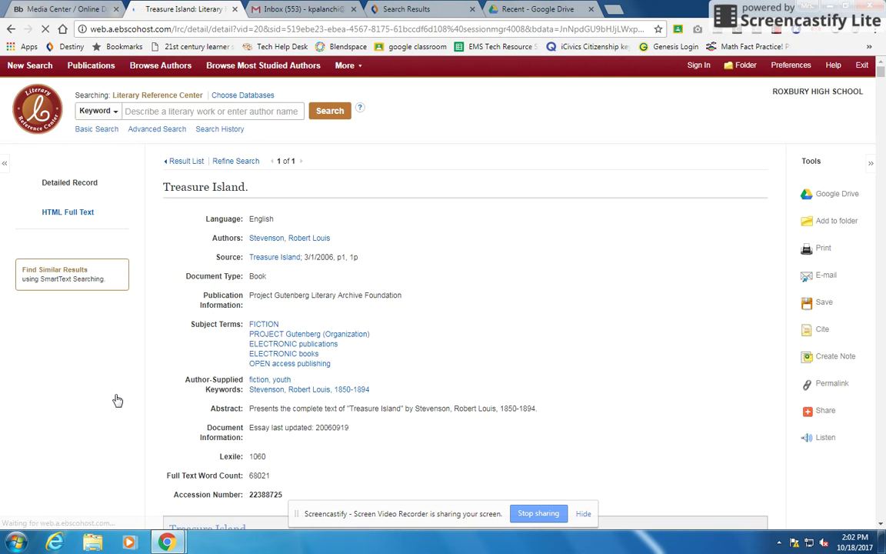
Step: Look over the Treasure Island record details and skim the opening chapters of its full text
scroll(444, 301, "down", 2)
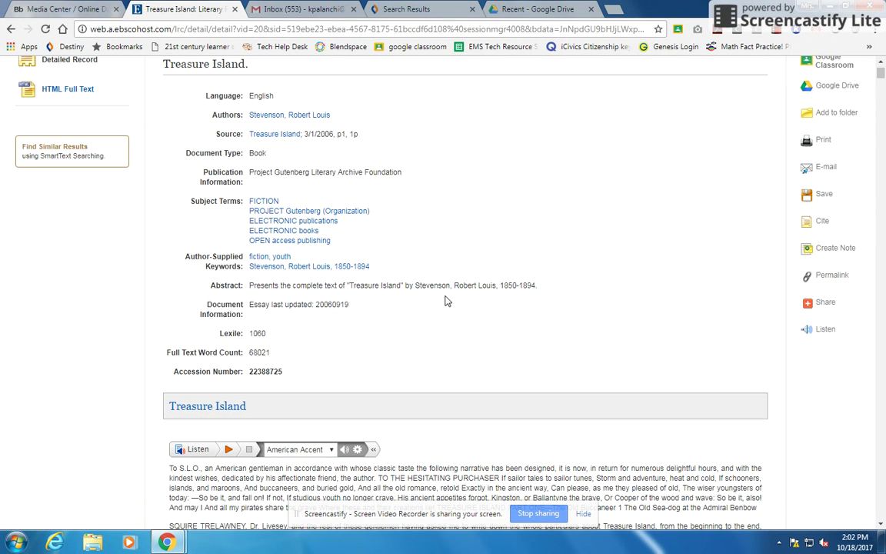
scroll(444, 301, "up", 1)
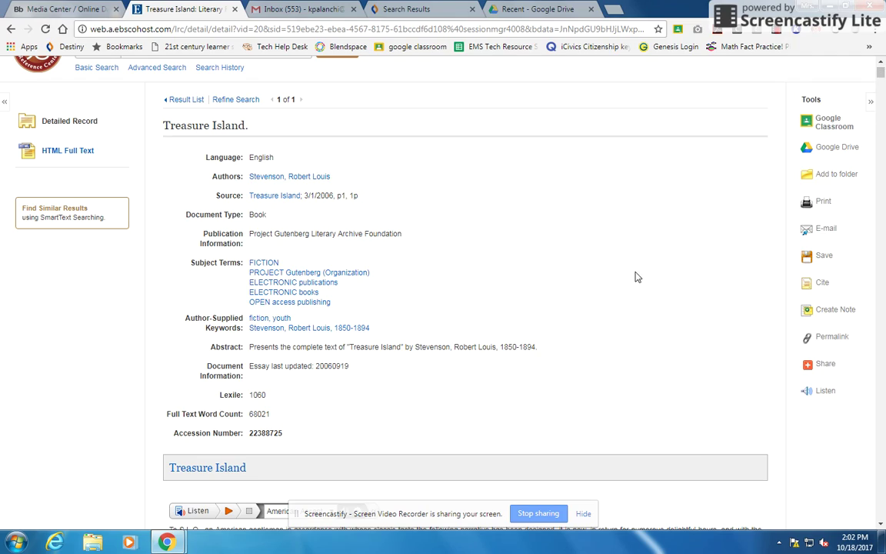
scroll(635, 276, "down", 5)
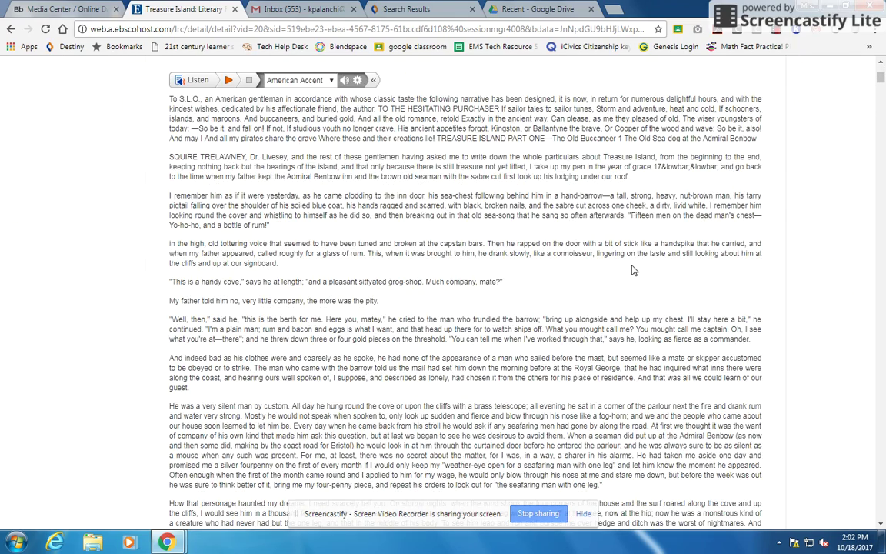
scroll(632, 270, "down", 12)
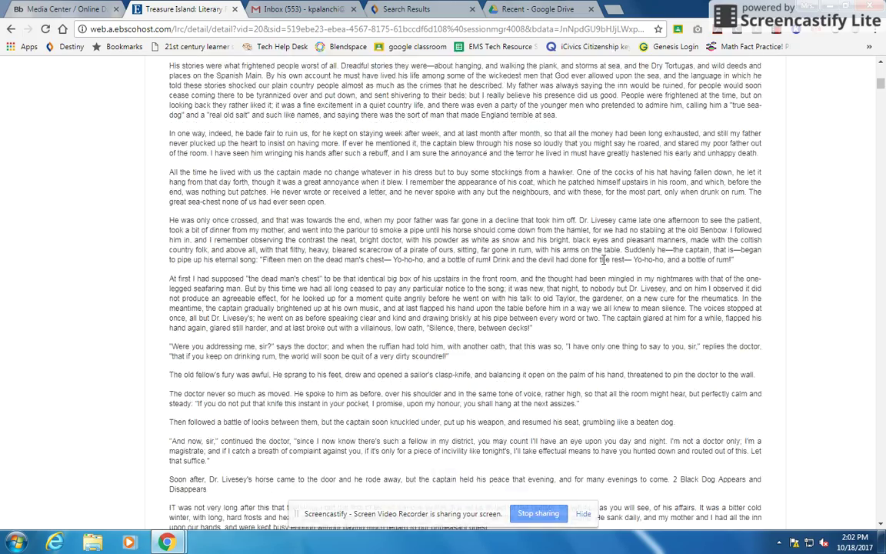
scroll(603, 262, "down", 12)
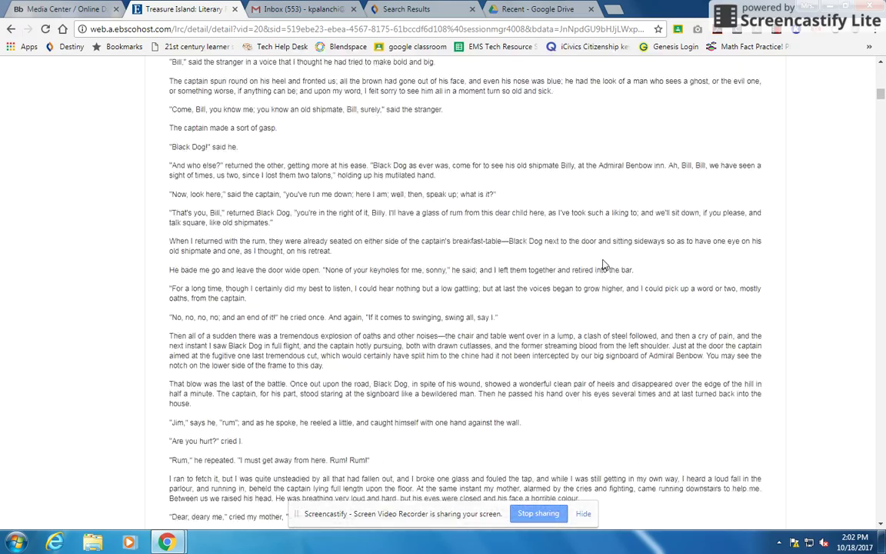
scroll(604, 264, "down", 12)
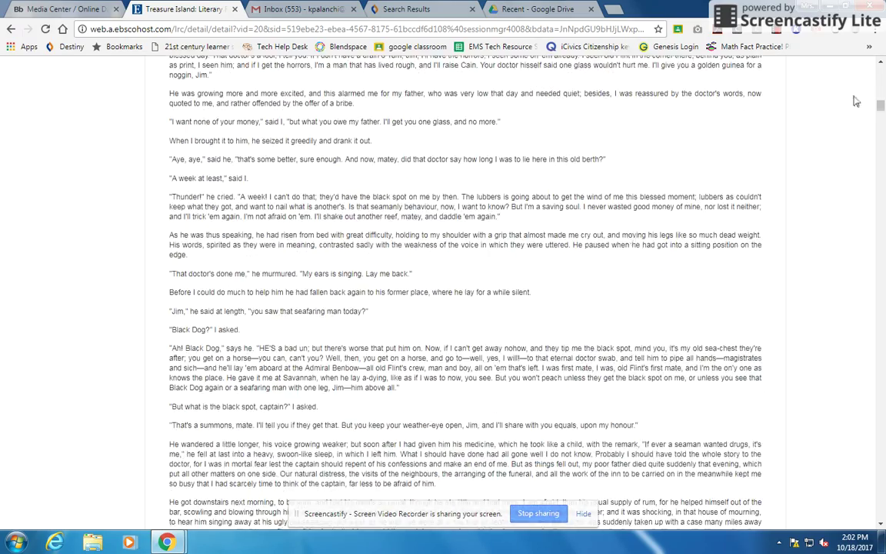
left_click_drag(879, 109, 881, 69)
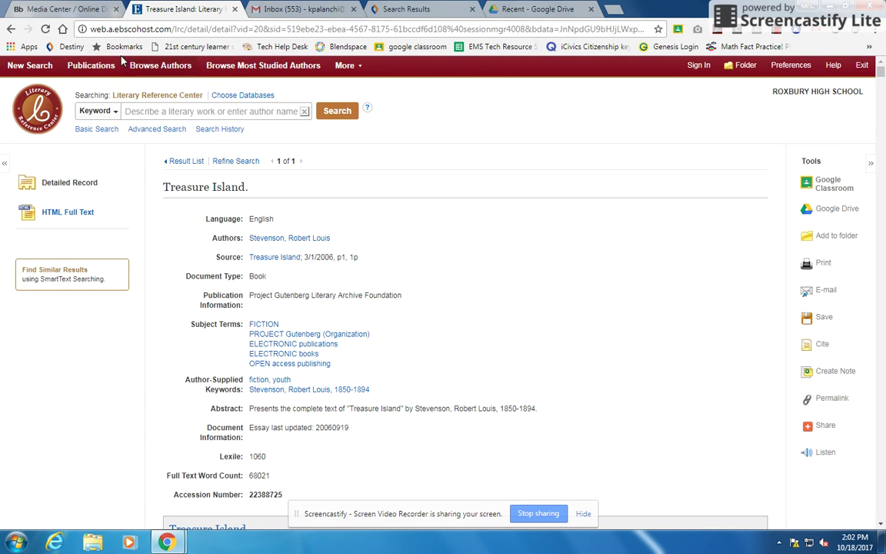
Step: Return to the Full-Text Classics, browse them by genre and look through the Adventure titles
left_click(11, 29)
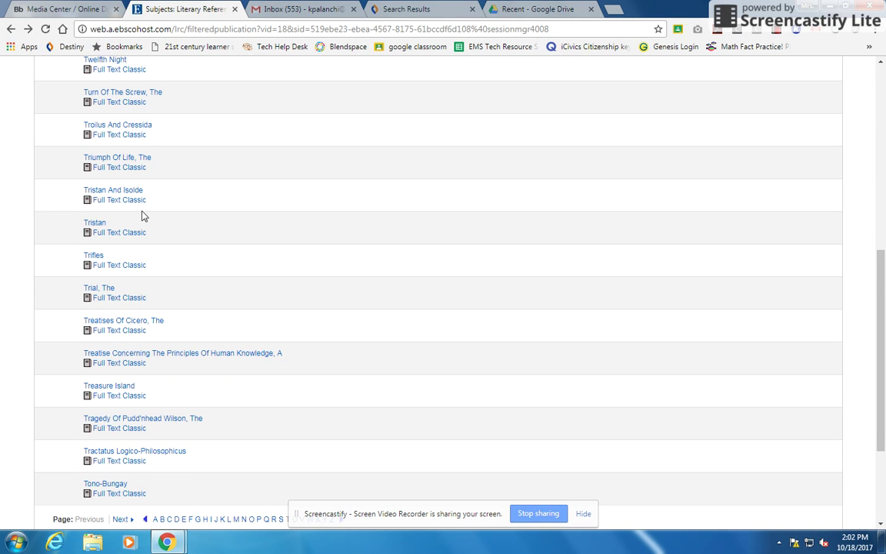
scroll(264, 291, "up", 6)
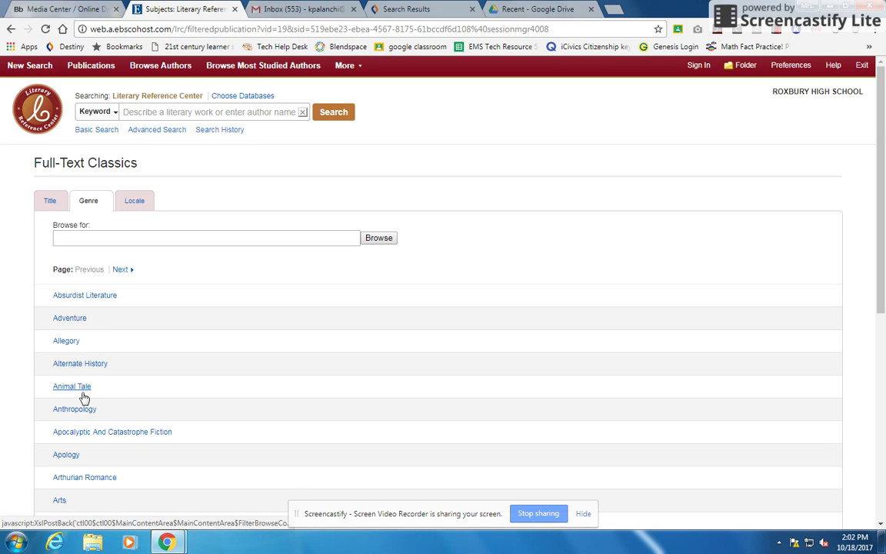
left_click(70, 318)
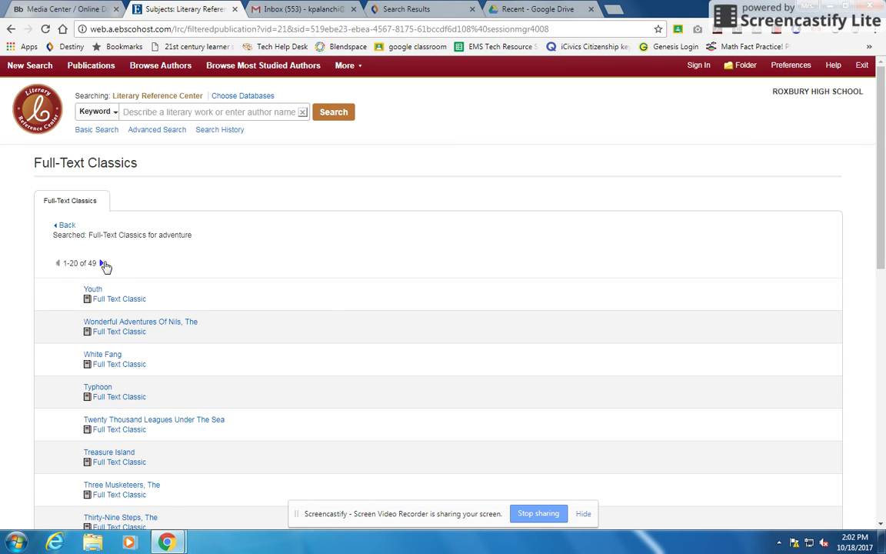
scroll(233, 362, "down", 3)
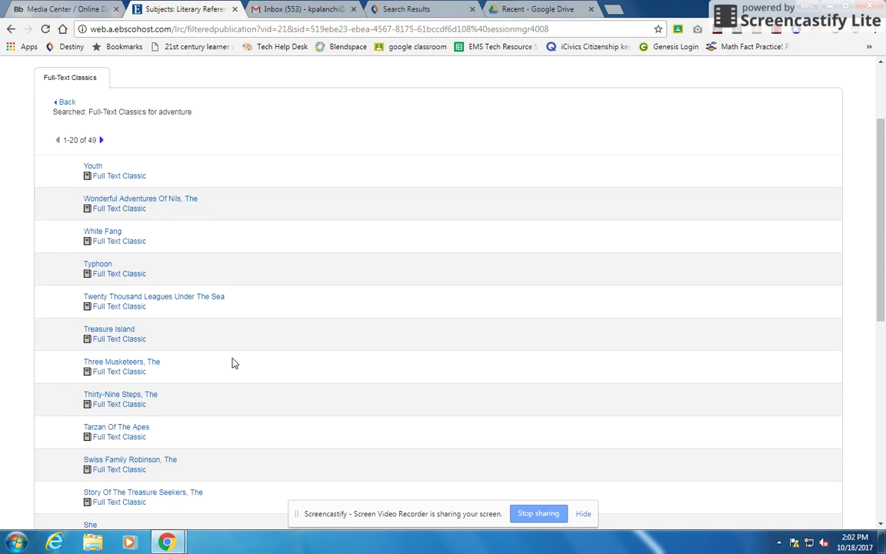
scroll(233, 362, "up", 3)
Step: Start a new search, view the Encyclopedia of Literature subject list, and return to the Reference Shelf on the start page
left_click(26, 67)
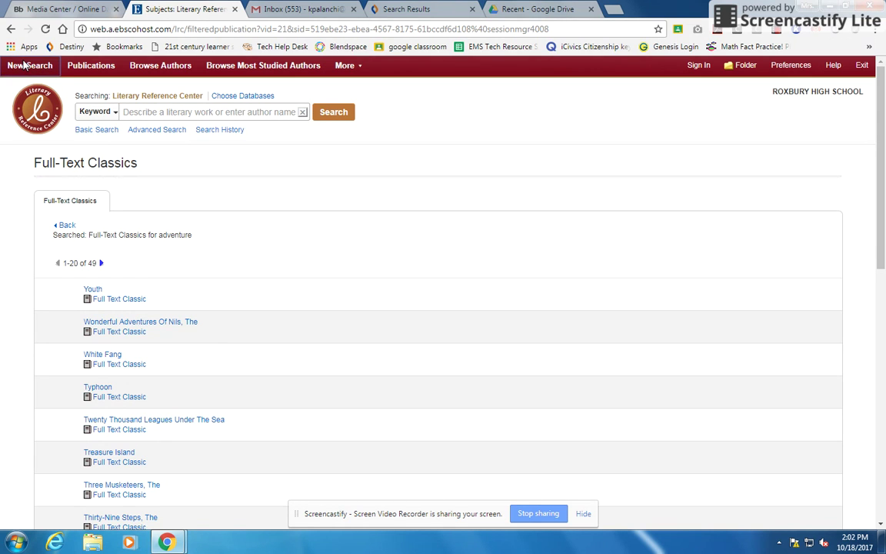
left_click(29, 68)
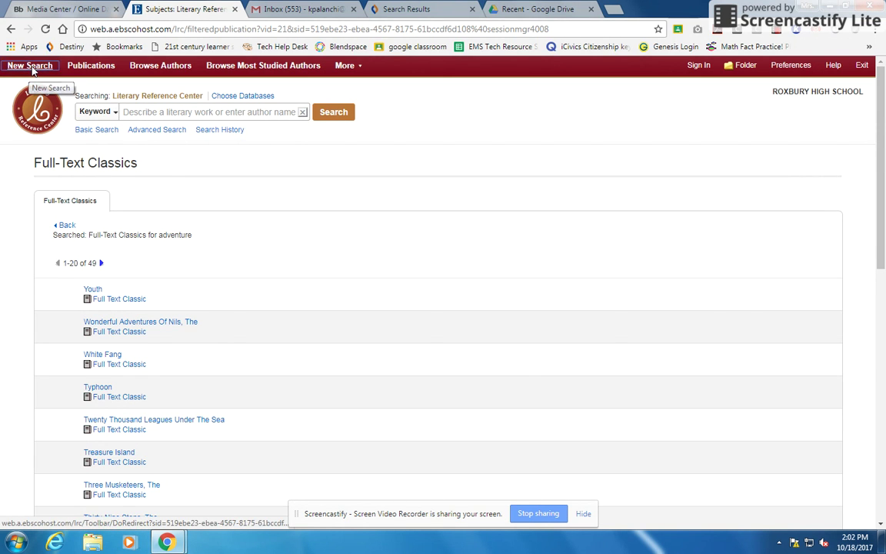
scroll(183, 266, "down", 3)
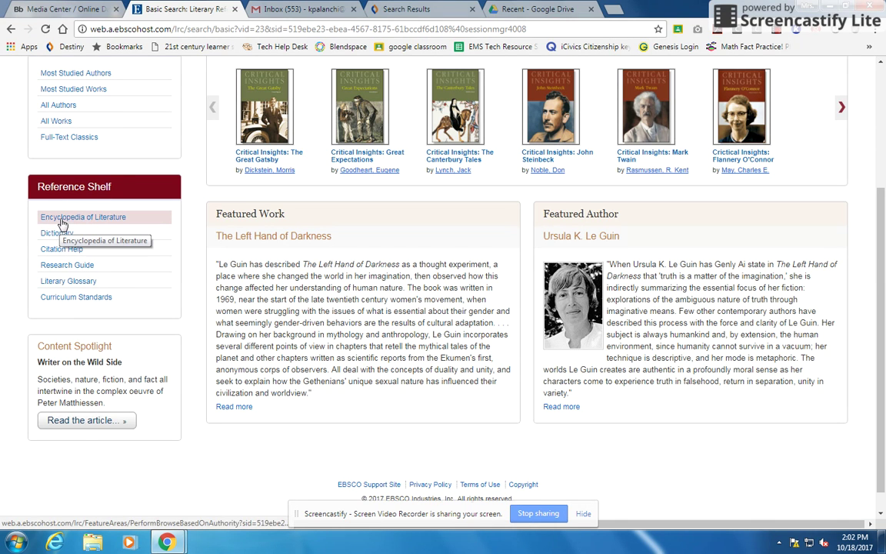
left_click(68, 219)
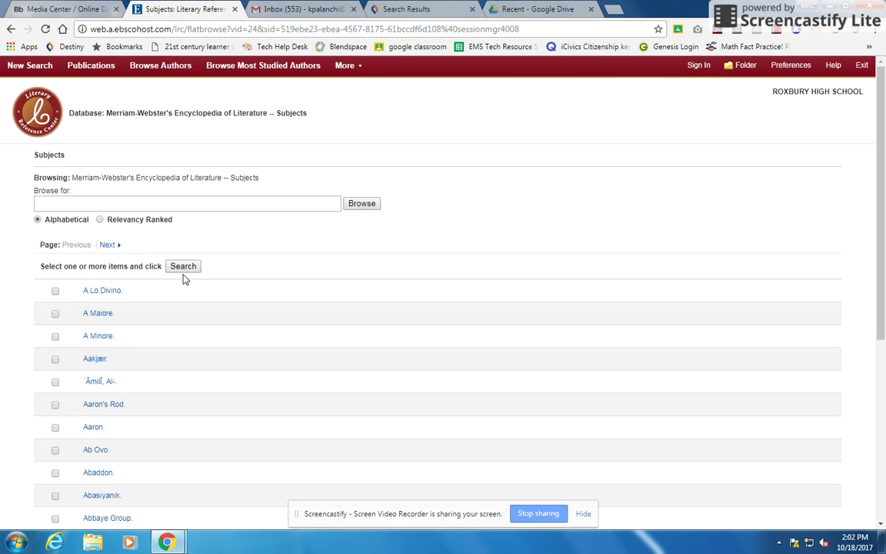
left_click(37, 69)
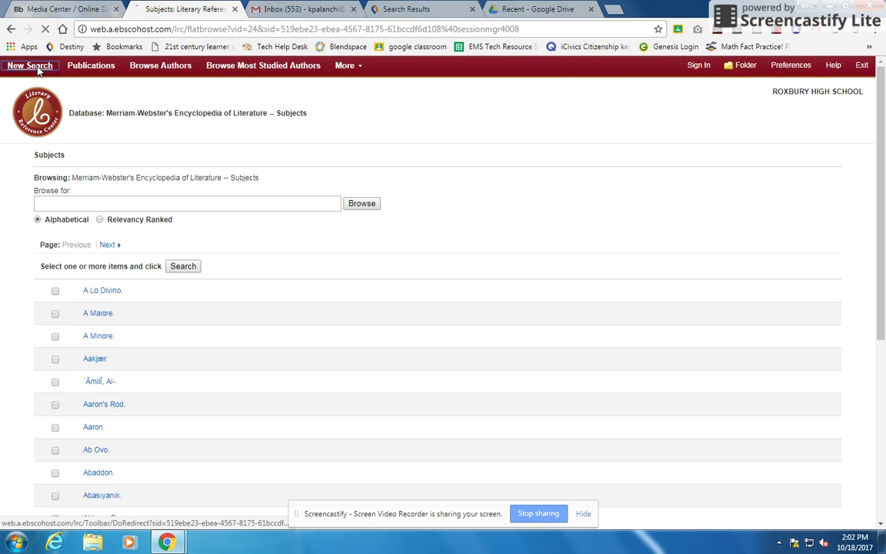
scroll(199, 317, "down", 3)
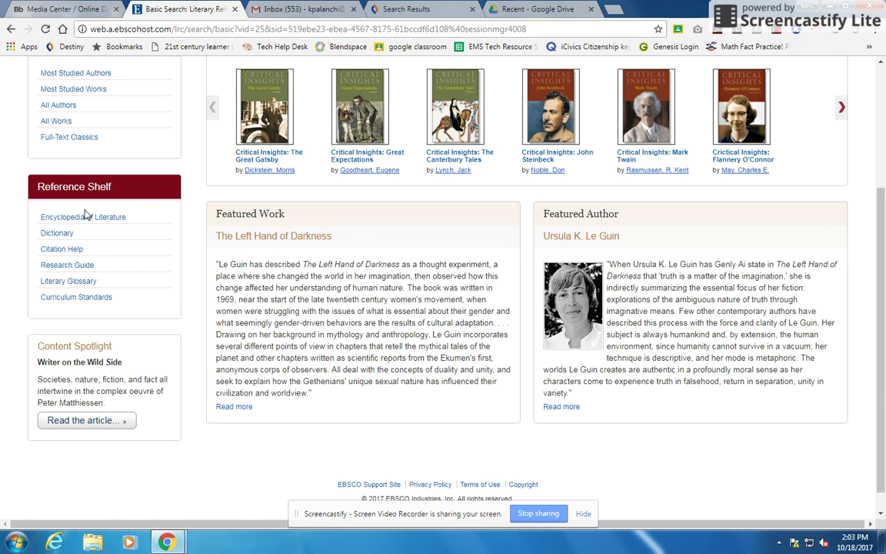
Step: Open Citation Help from the Reference Shelf, skim the citation styles, and return to the Literary Reference Center start page
left_click(58, 250)
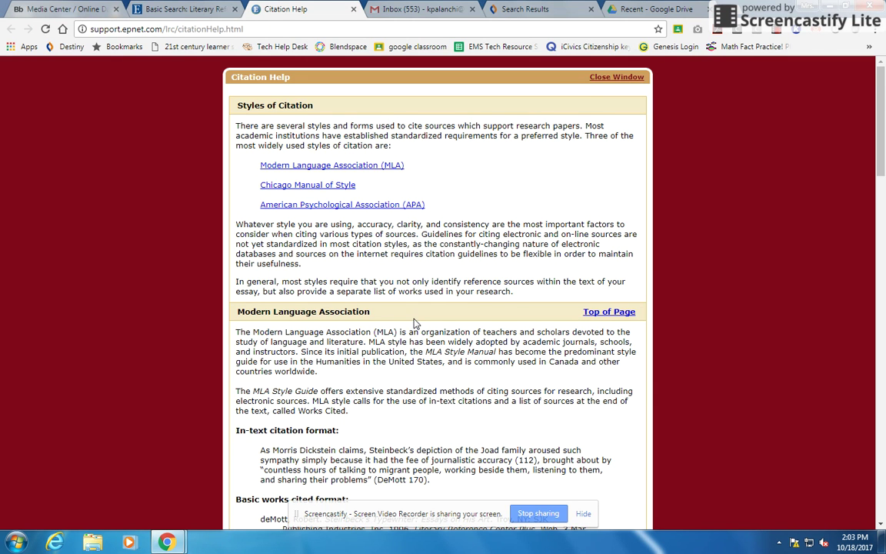
scroll(414, 323, "down", 3)
scroll(410, 320, "up", 3)
left_click(159, 17)
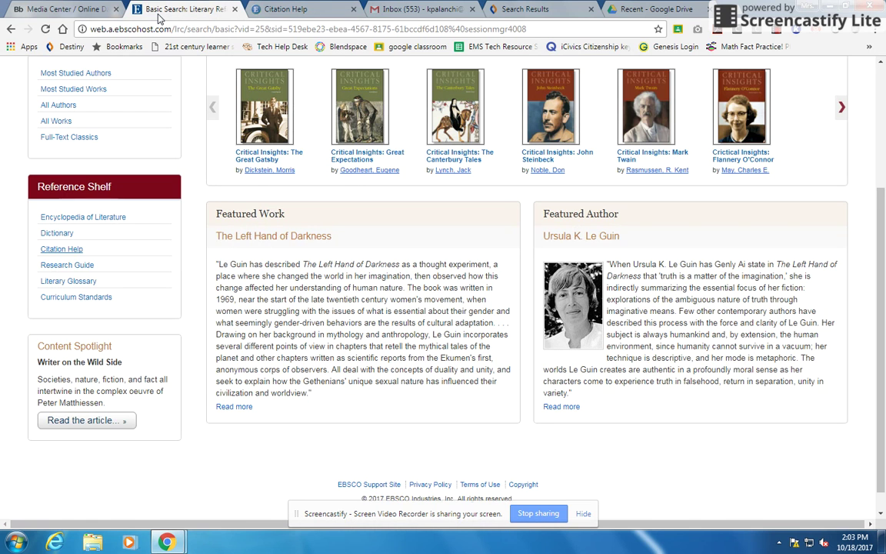
Step: Open the Research Guide from the Reference Shelf, look over its contents and view the section "Worst Case Scenario: My paper is nearly due"
left_click(72, 263)
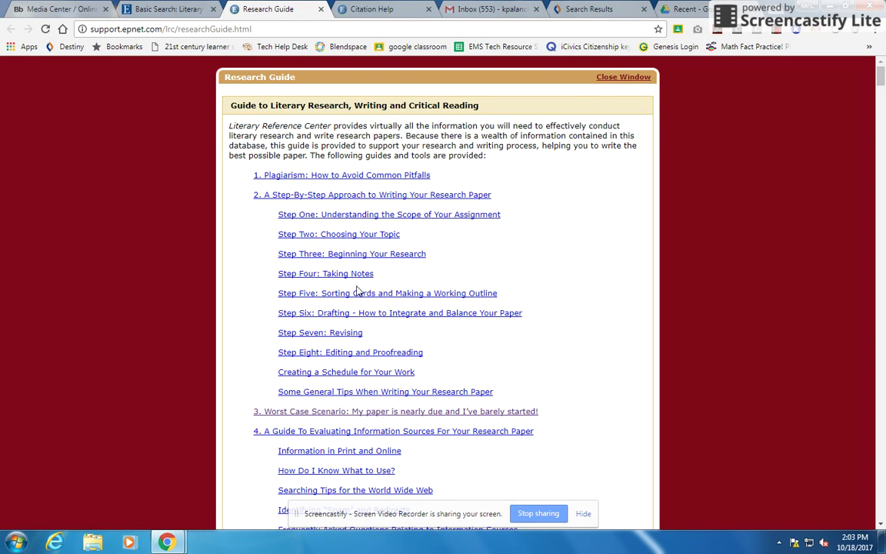
scroll(492, 363, "down", 1)
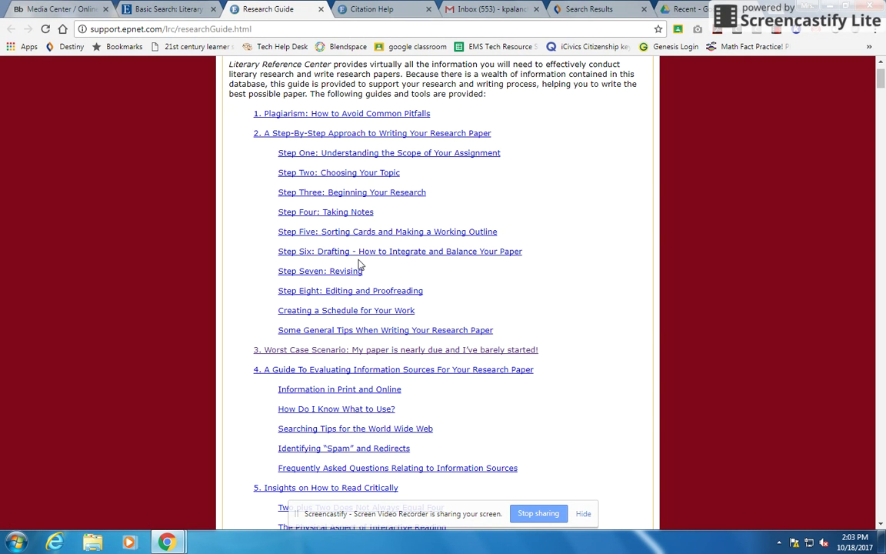
scroll(360, 264, "down", 3)
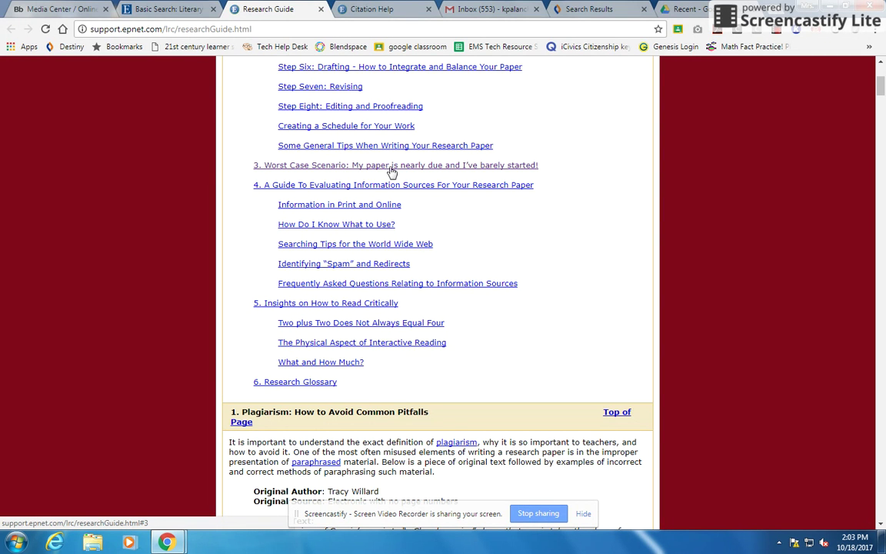
left_click(518, 166)
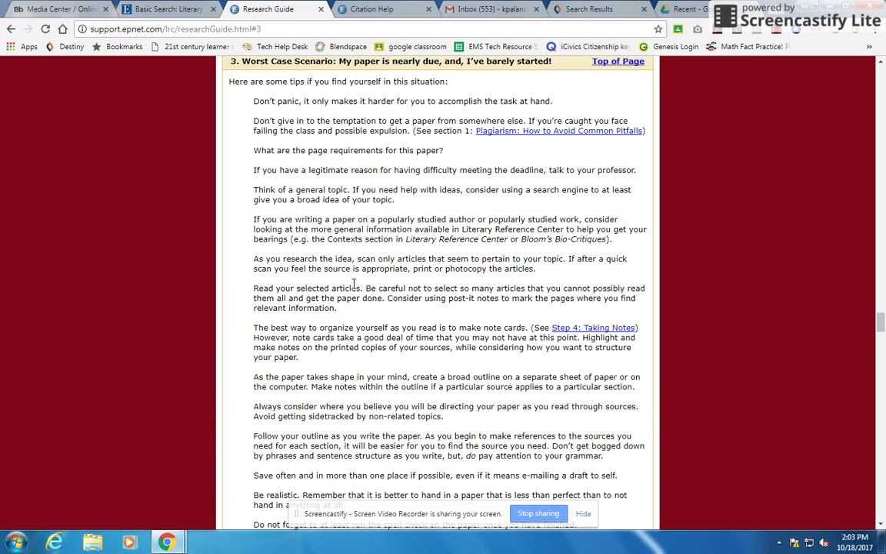
Step: Return to the Literary Reference Center start page and bring its search box and Book Highlight into view
left_click(84, 9)
left_click(138, 9)
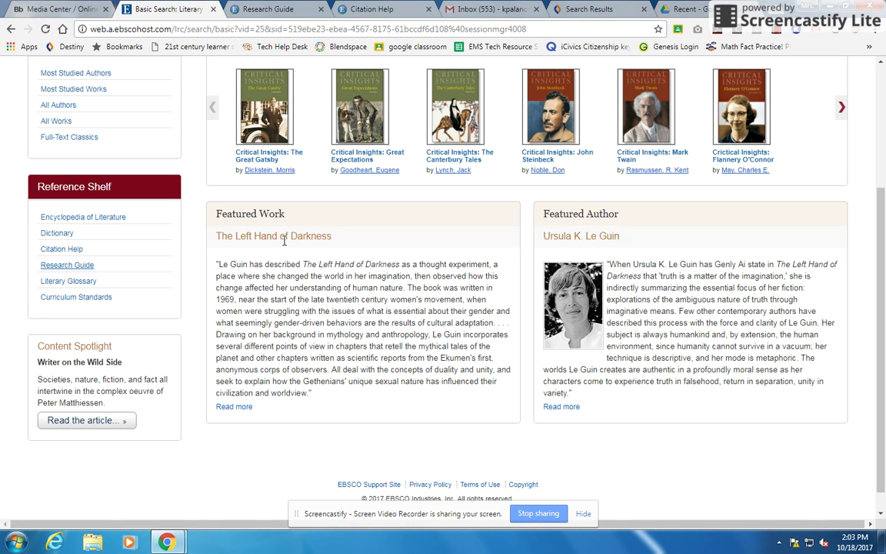
scroll(288, 282, "up", 3)
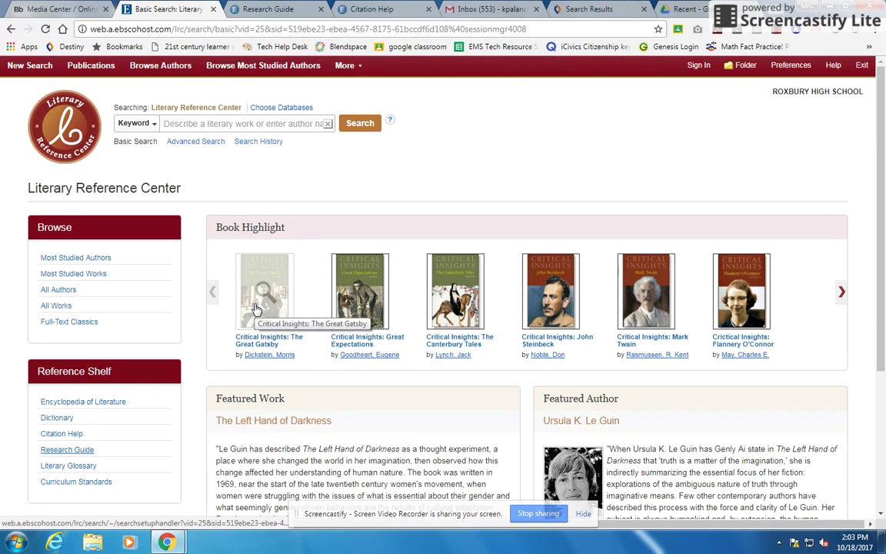